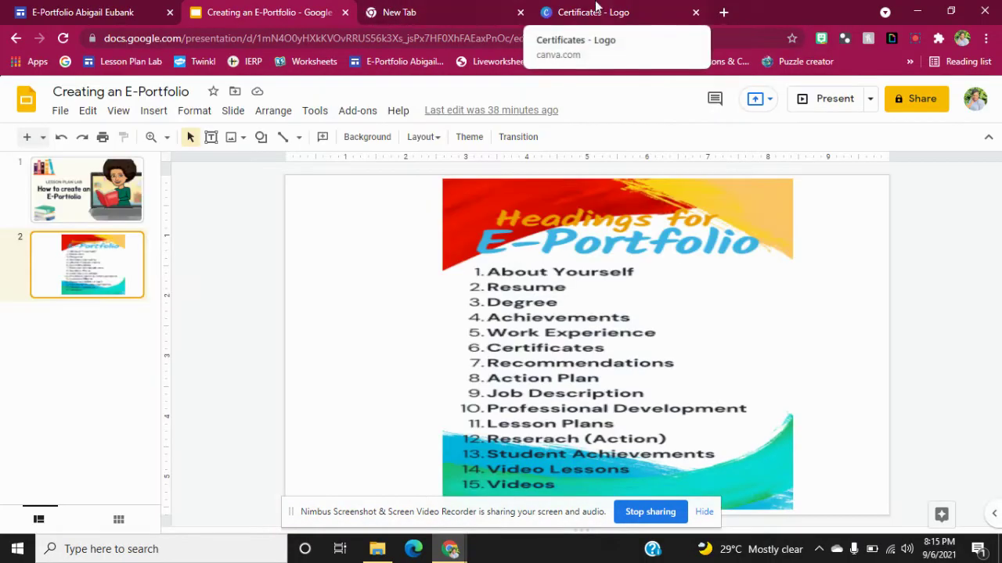
In the blank new tab, launch Google Drive from the Google apps grid.
left_click(450, 8)
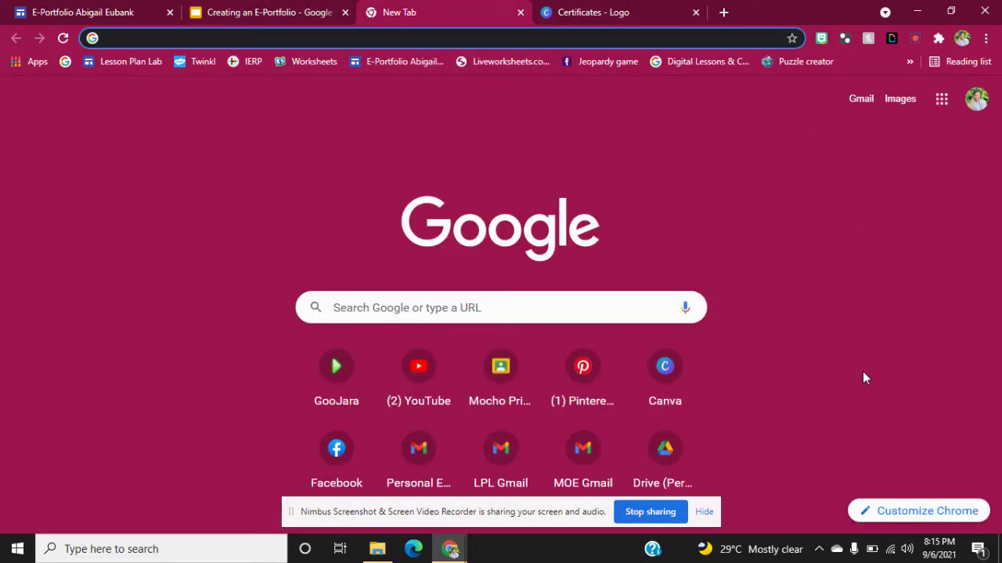
left_click(976, 100)
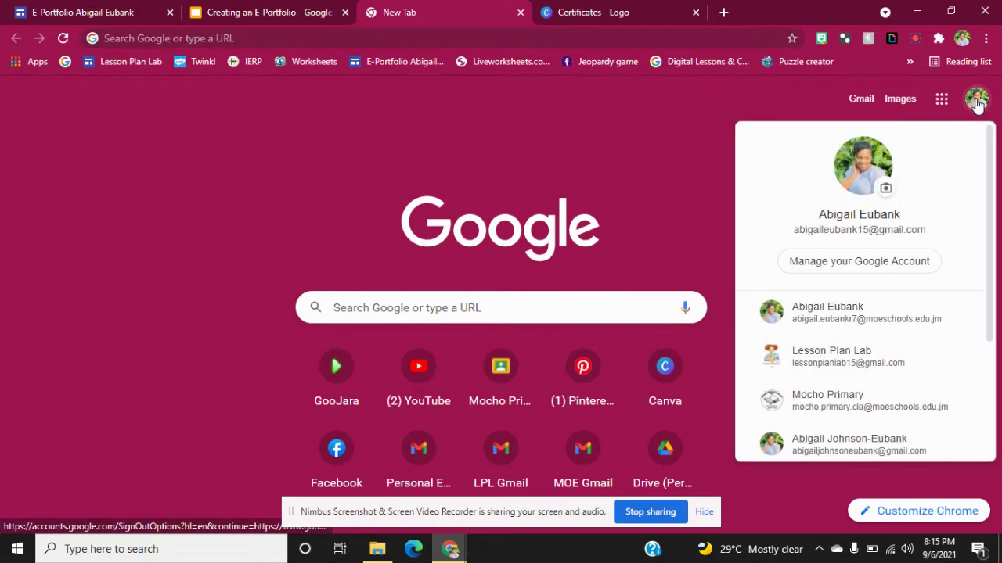
left_click(942, 99)
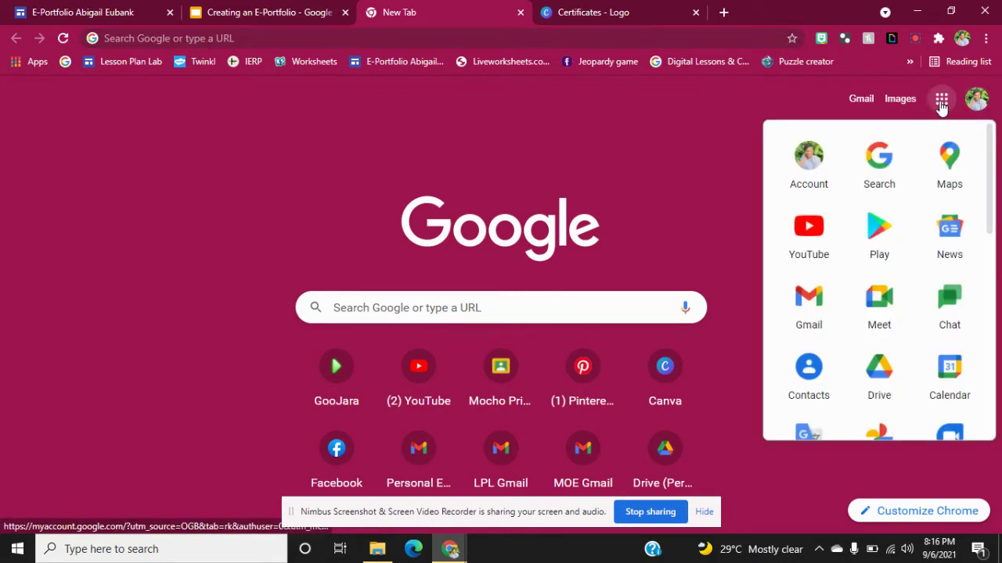
left_click(876, 400)
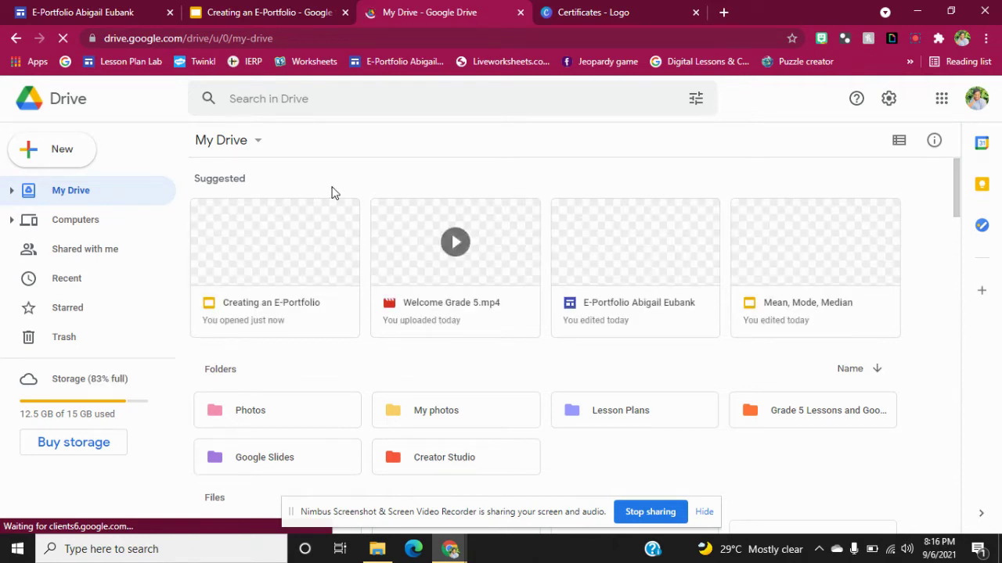
Create a new Google Site from Drive's New > More menu.
left_click(75, 166)
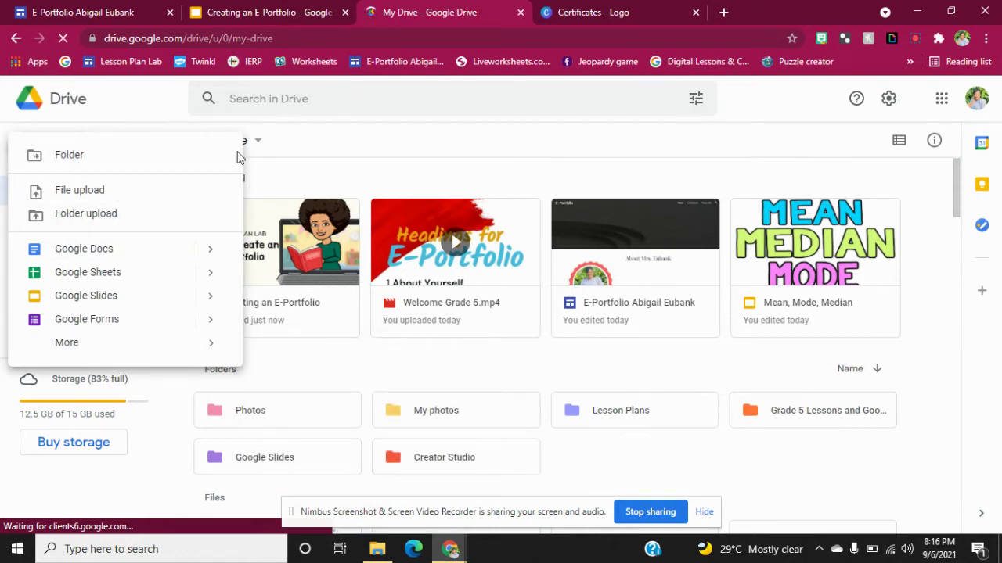
left_click(263, 147)
left_click(69, 148)
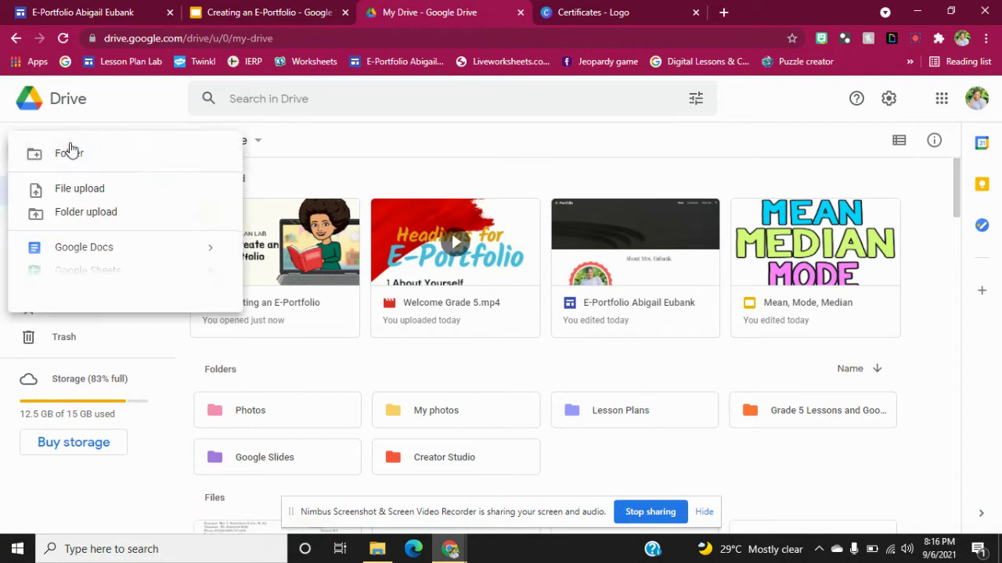
mouse_move(144, 351)
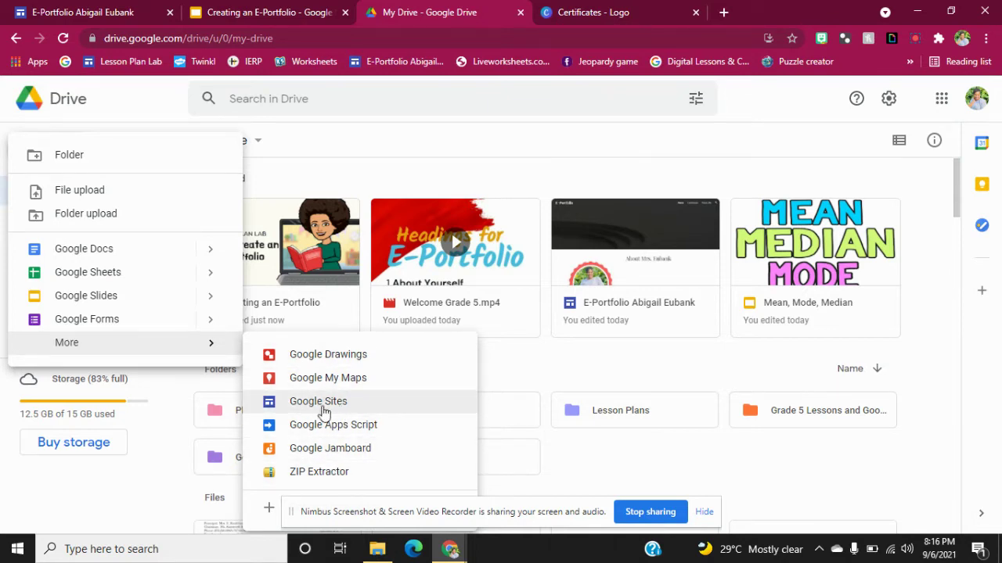
left_click(324, 410)
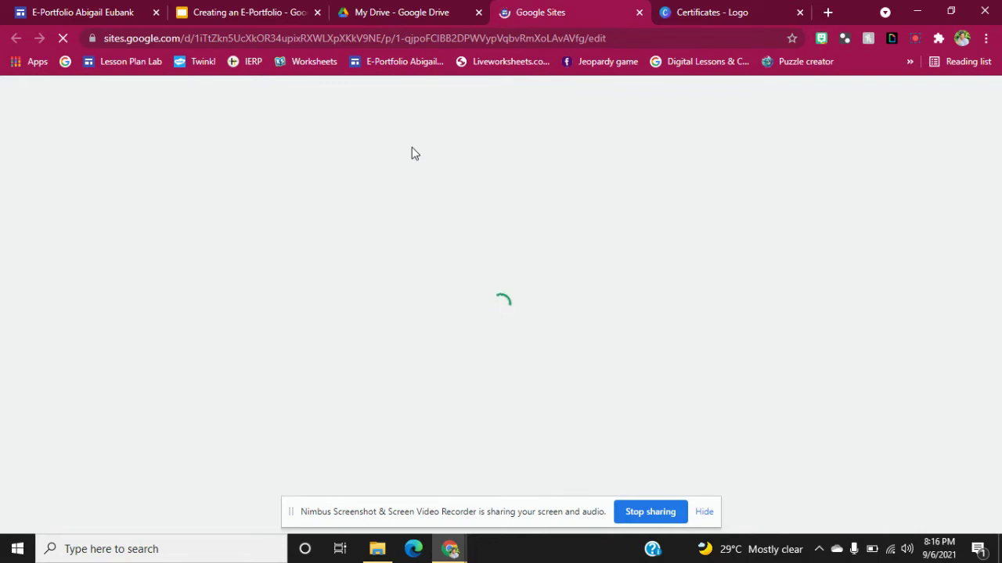
Close the Drive tab and rename the untitled site to 'E-Portfolio A'.
left_click(479, 13)
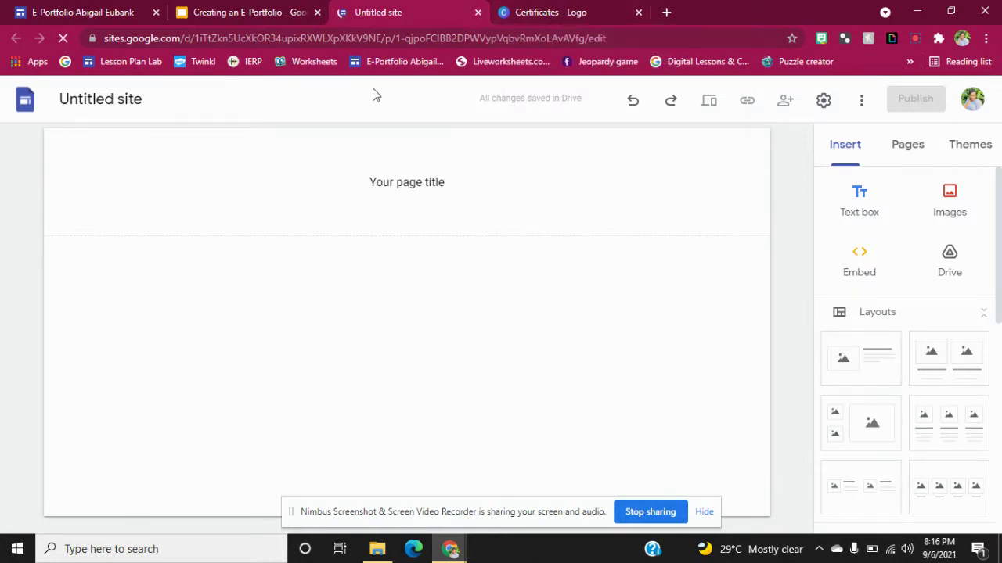
left_click(150, 98)
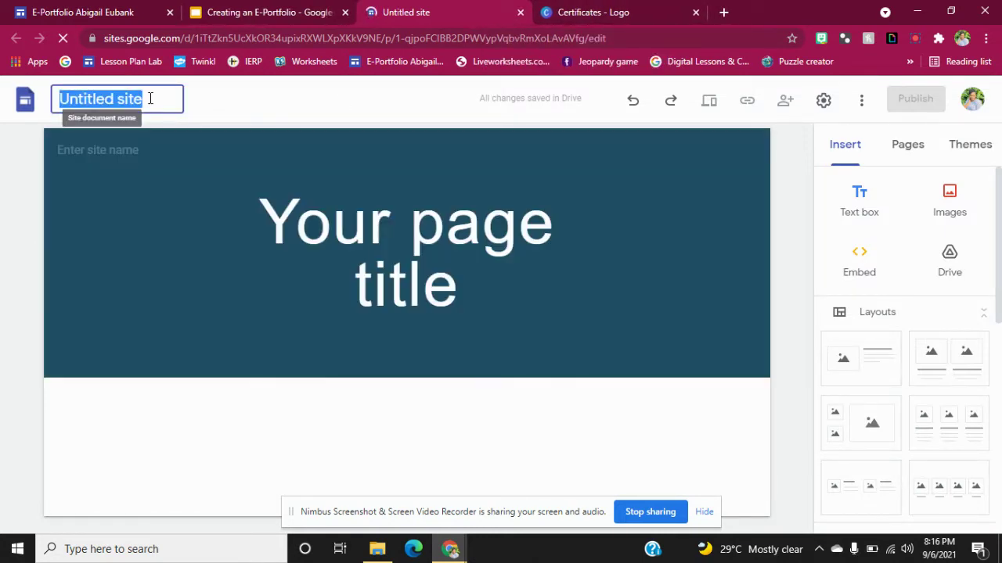
type("E")
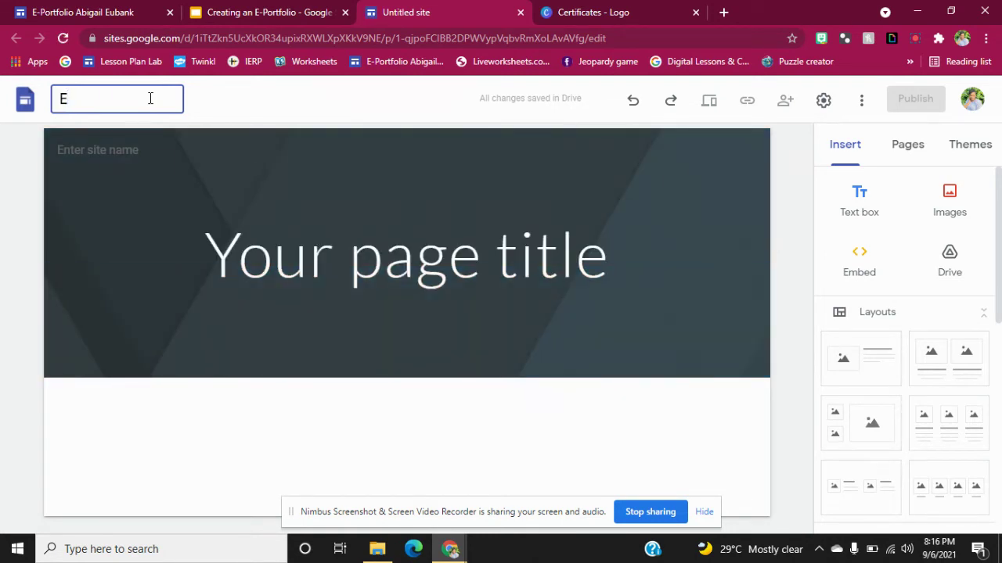
type("-Portfolio A")
key("Return")
Complete the site name with the owner's full name and delete the placeholder page title.
left_click(150, 98)
type("bigail")
key("BackSpace")
key("BackSpace")
key("BackSpace")
key("BackSpace")
key("BackSpace")
key("BackSpace")
type("k")
key("Return")
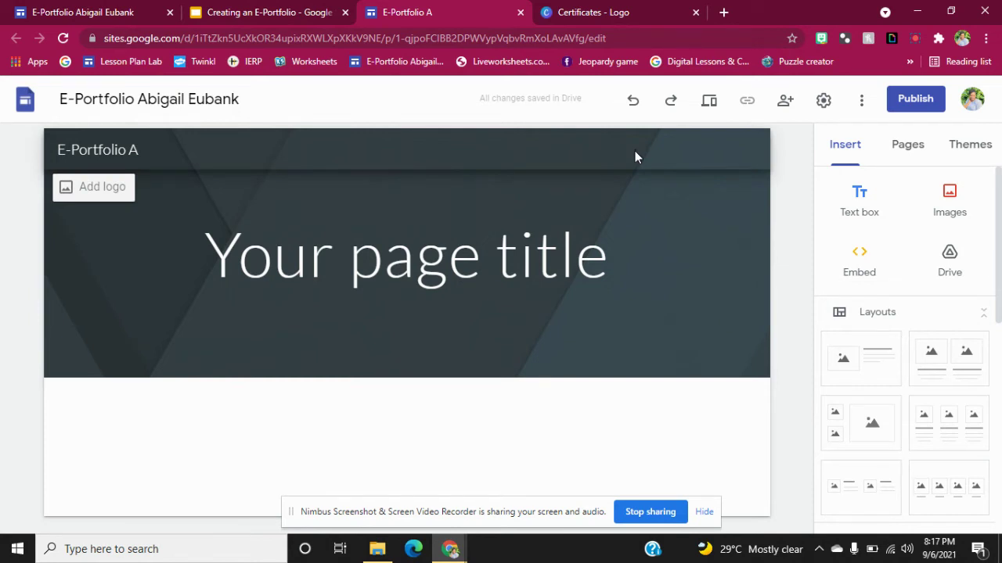
left_click(596, 283)
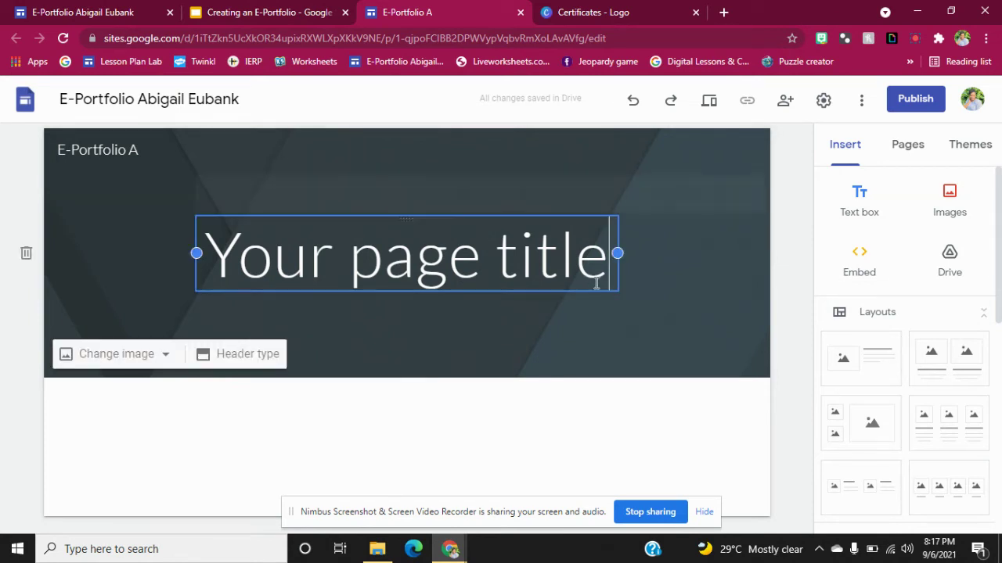
left_click(658, 195)
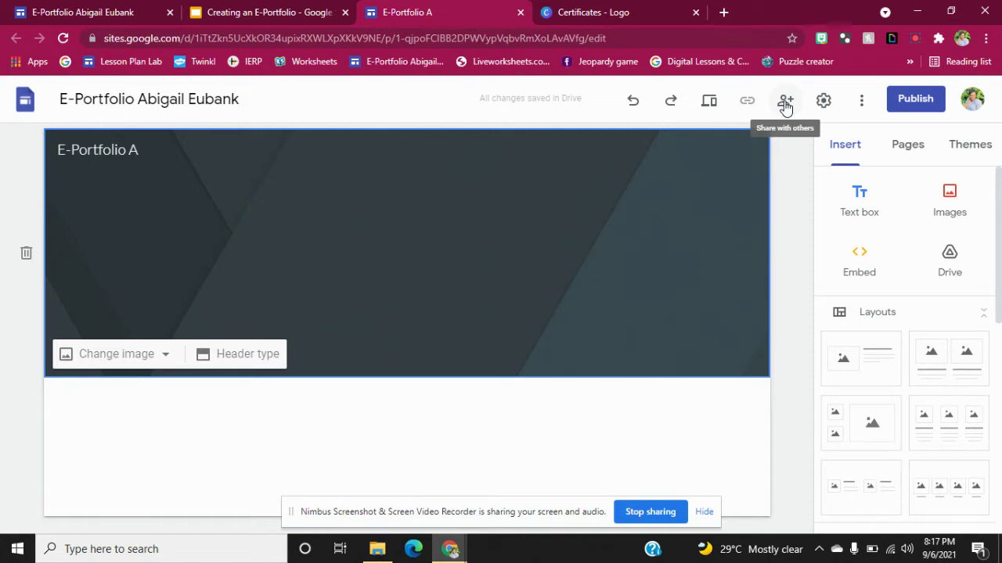
left_click(785, 104)
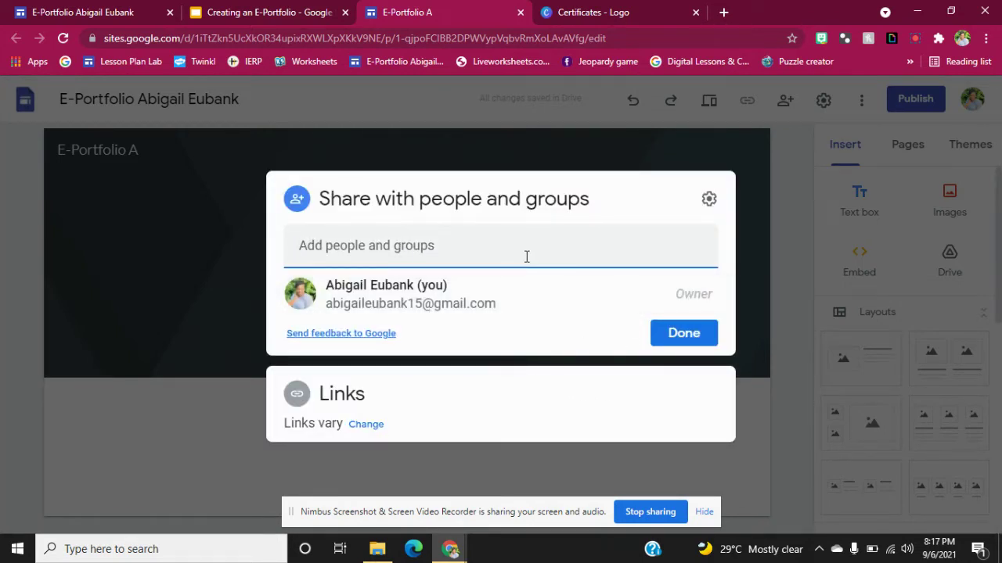
type("la")
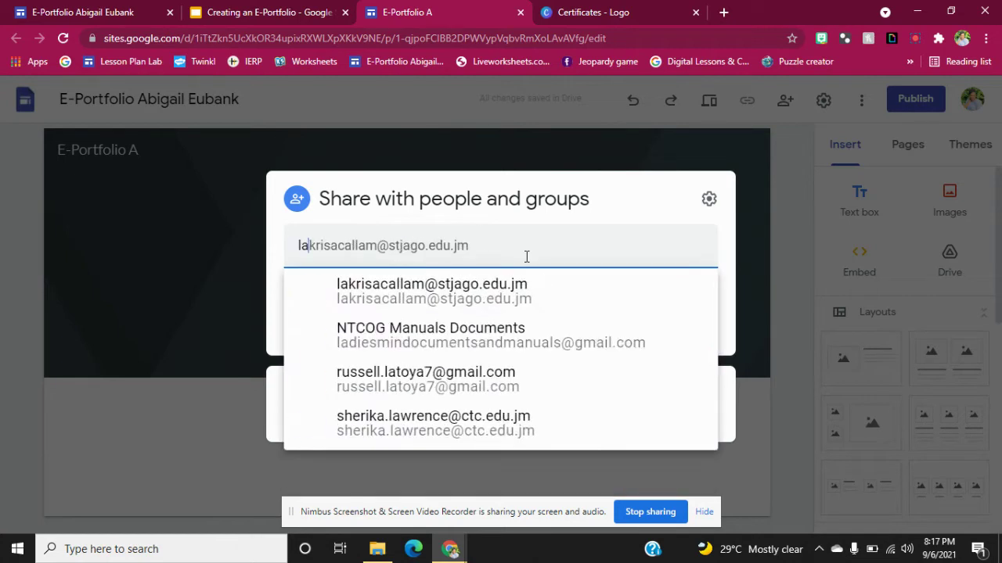
type("tes")
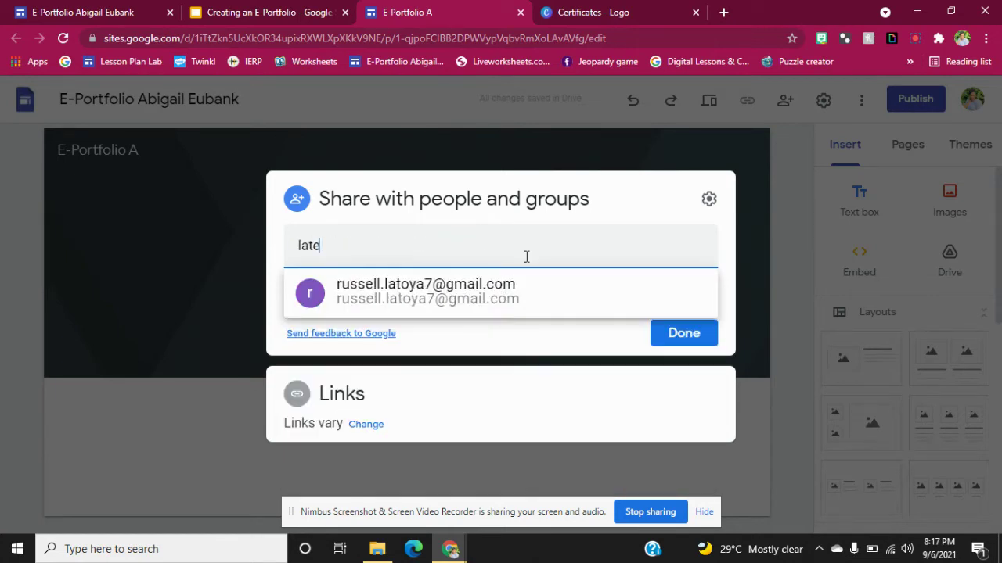
key("BackSpace")
key("BackSpace")
key("BackSpace")
key("BackSpace")
type("will")
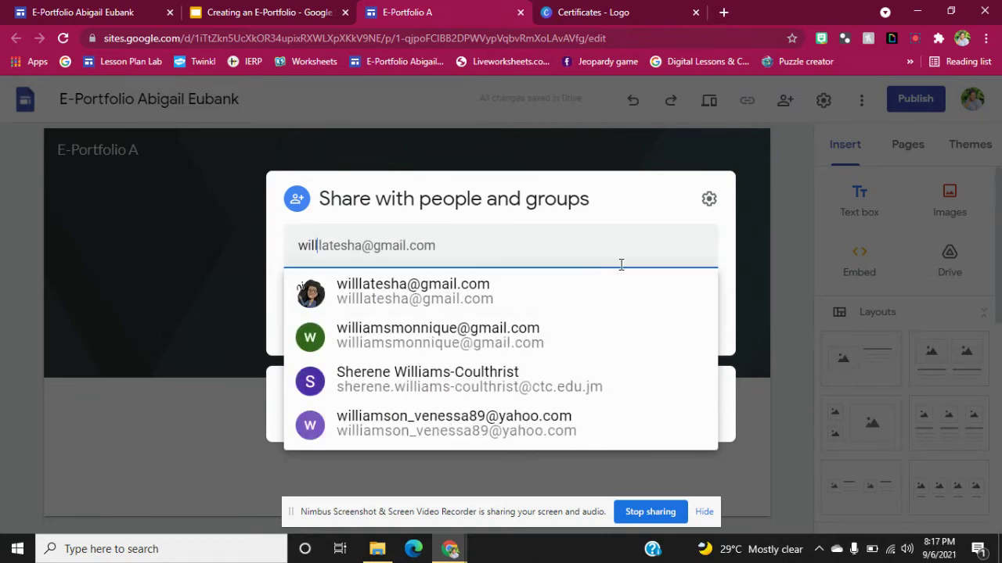
left_click(486, 306)
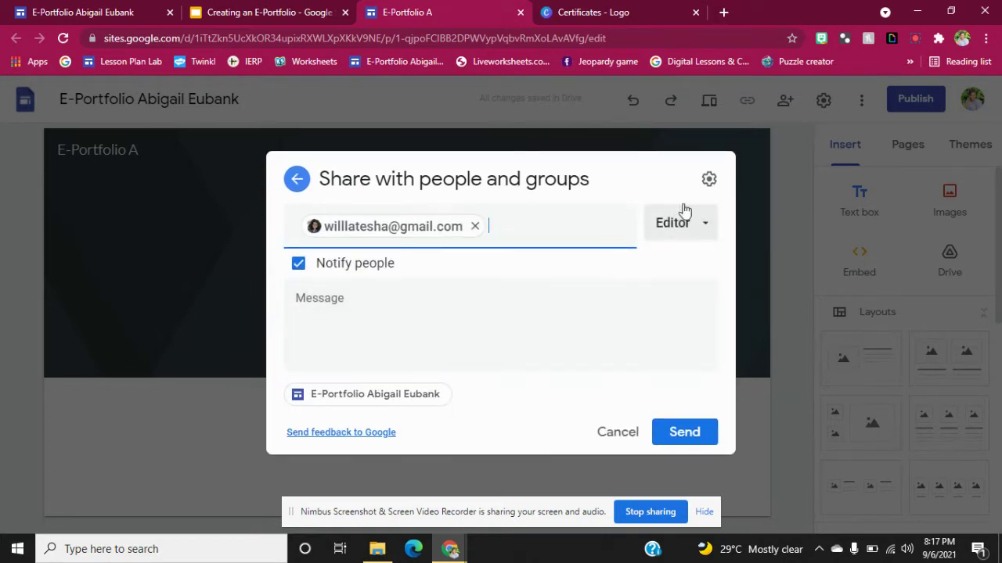
left_click(702, 231)
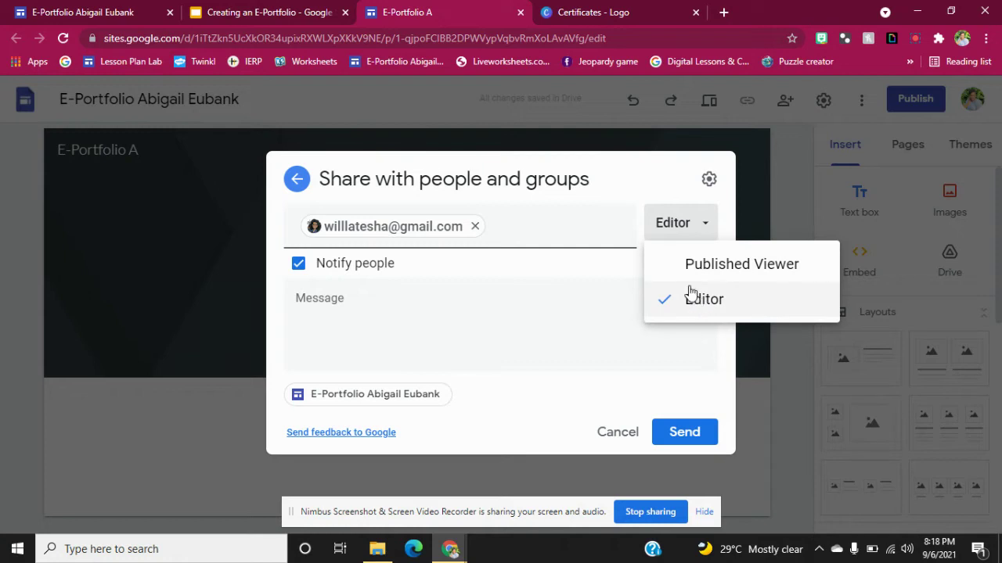
left_click(623, 430)
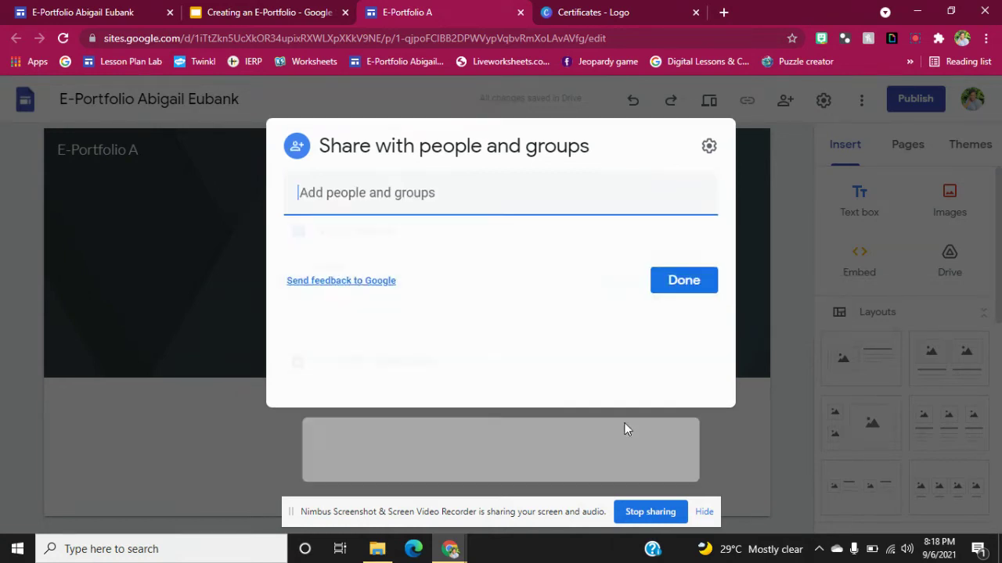
left_click(783, 226)
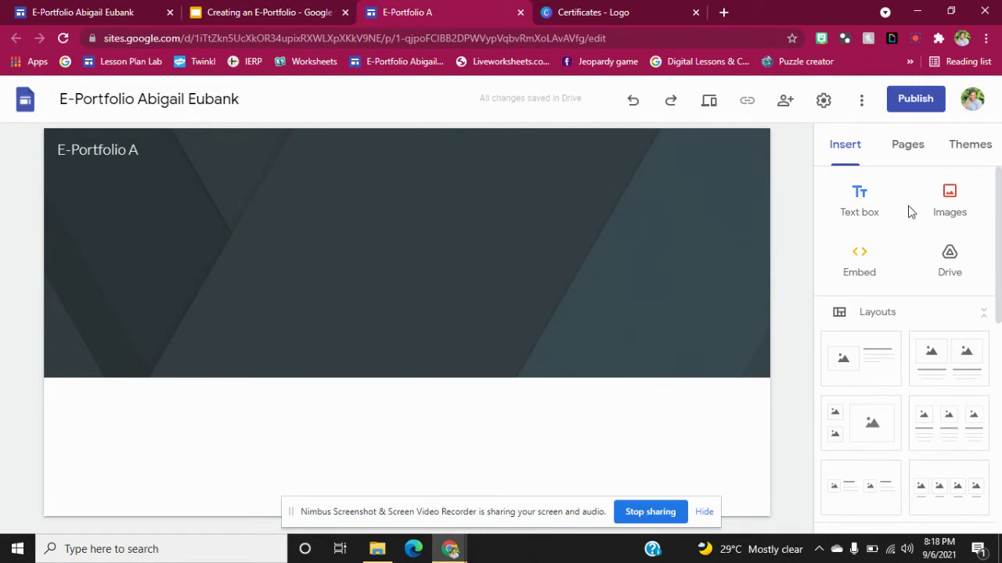
Try the Simple theme's colour swatches, settling on teal.
mouse_move(633, 181)
left_click(966, 153)
left_click(946, 263)
left_click(918, 266)
left_click(892, 266)
left_click(862, 266)
left_click(837, 269)
left_click(889, 268)
Apply the Classic font style, then switch the site to the Level theme.
left_click(901, 301)
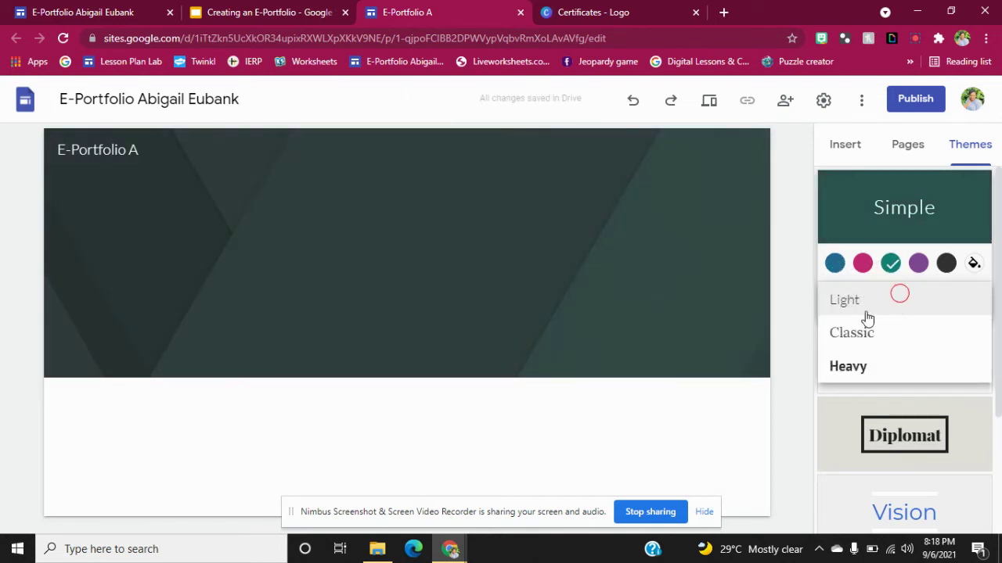
left_click(845, 336)
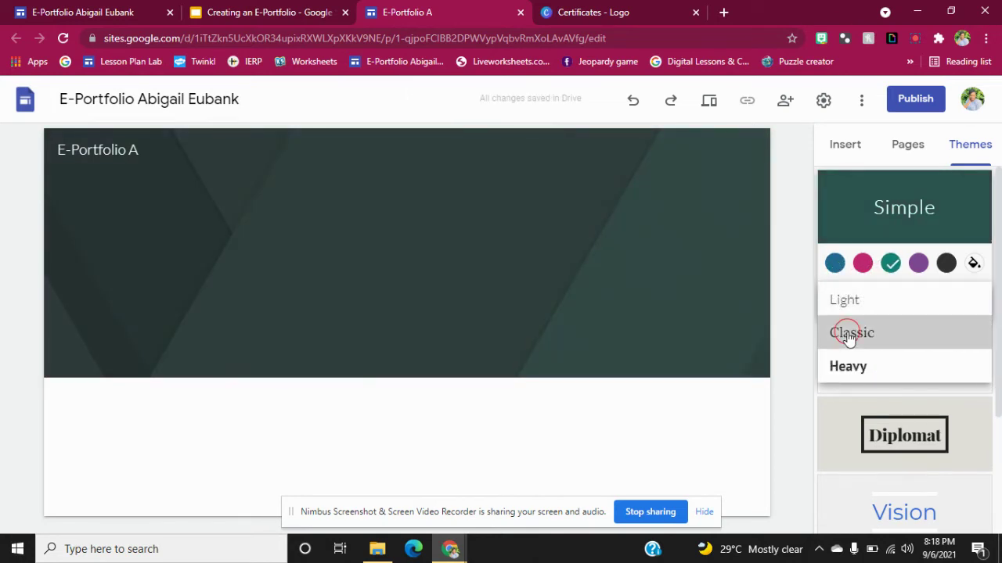
left_click_drag(999, 343, 1000, 460)
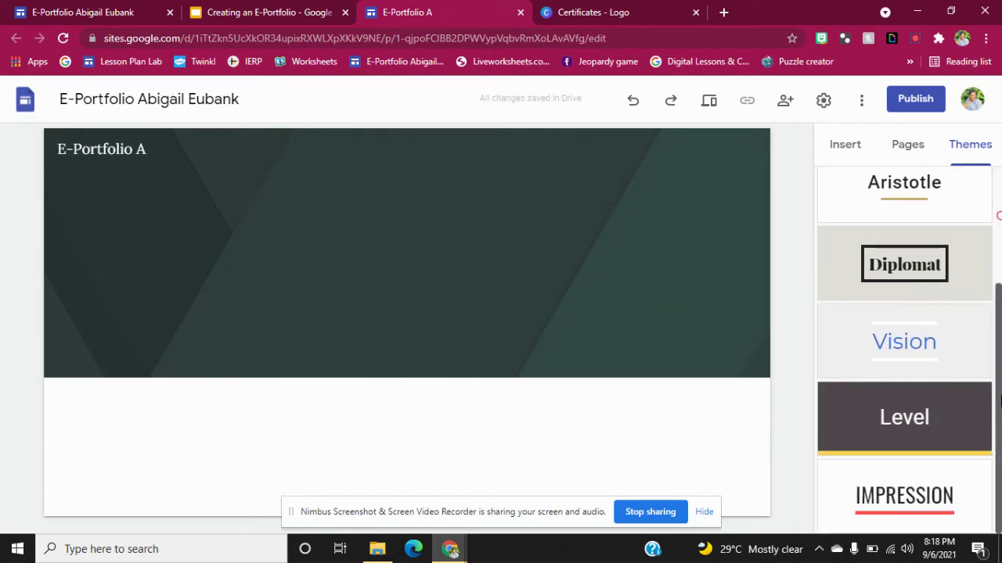
left_click(890, 430)
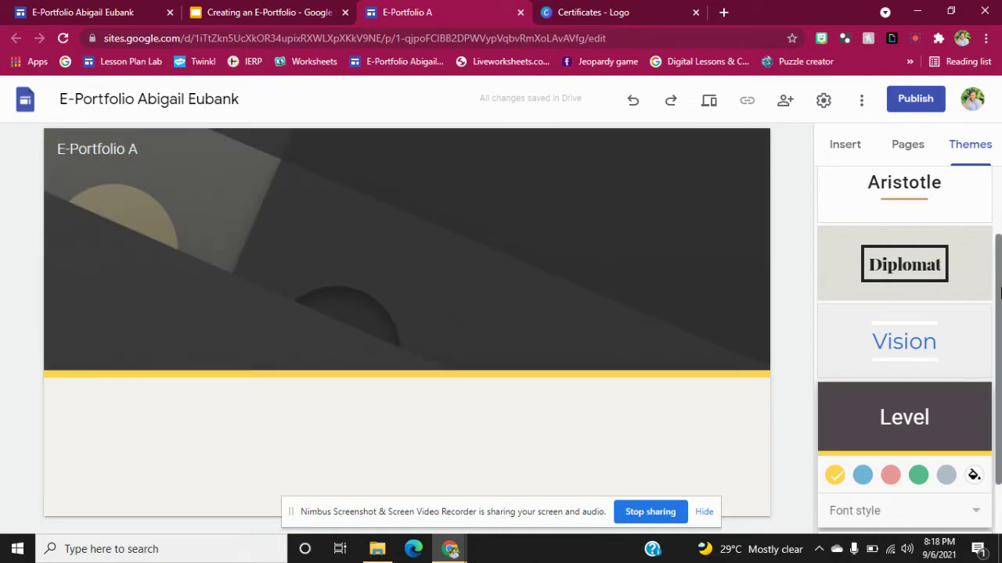
left_click_drag(999, 291, 998, 157)
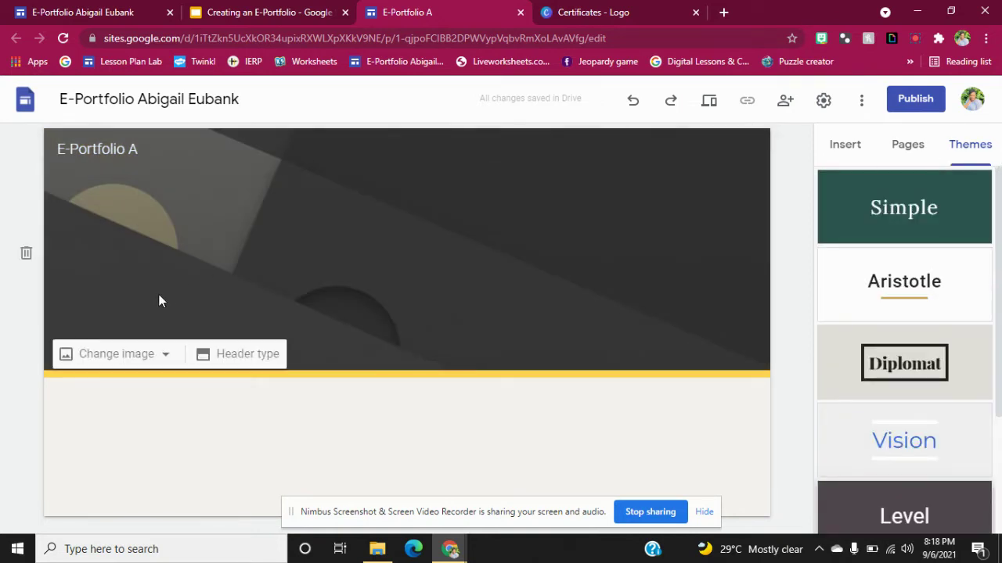
Try the Cover, Large banner and Title only header types, then choose Banner.
left_click(152, 356)
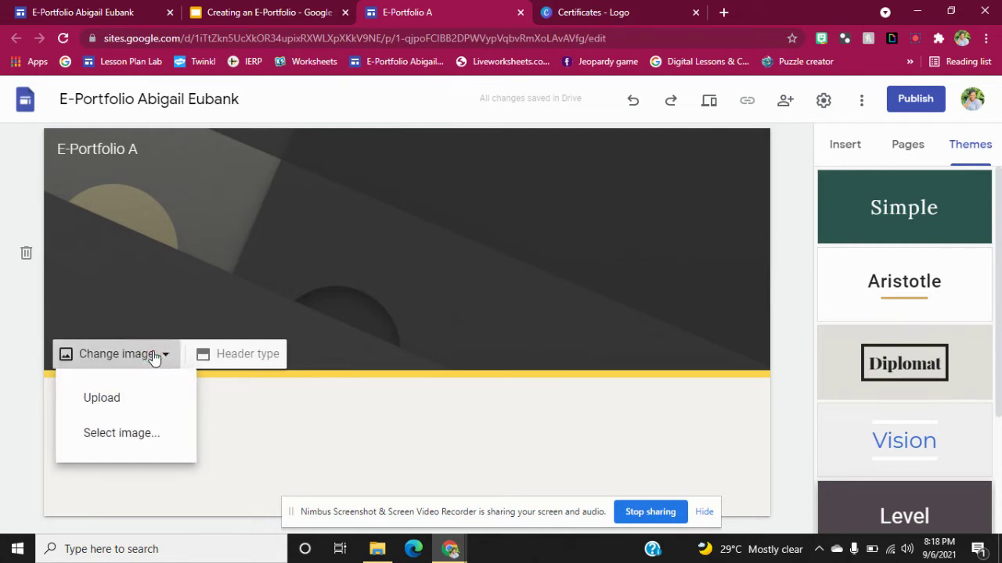
left_click(235, 412)
mouse_move(150, 369)
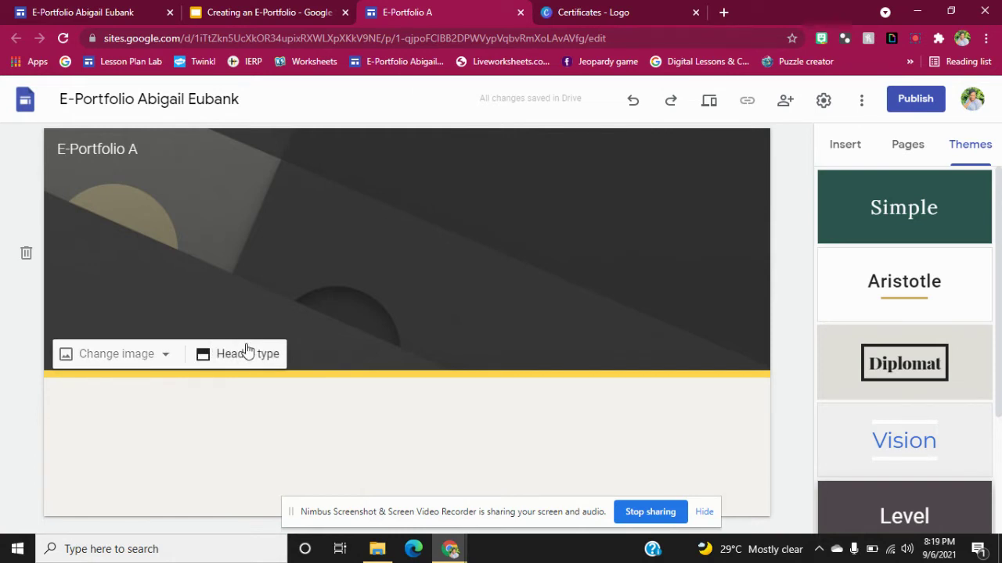
left_click(246, 353)
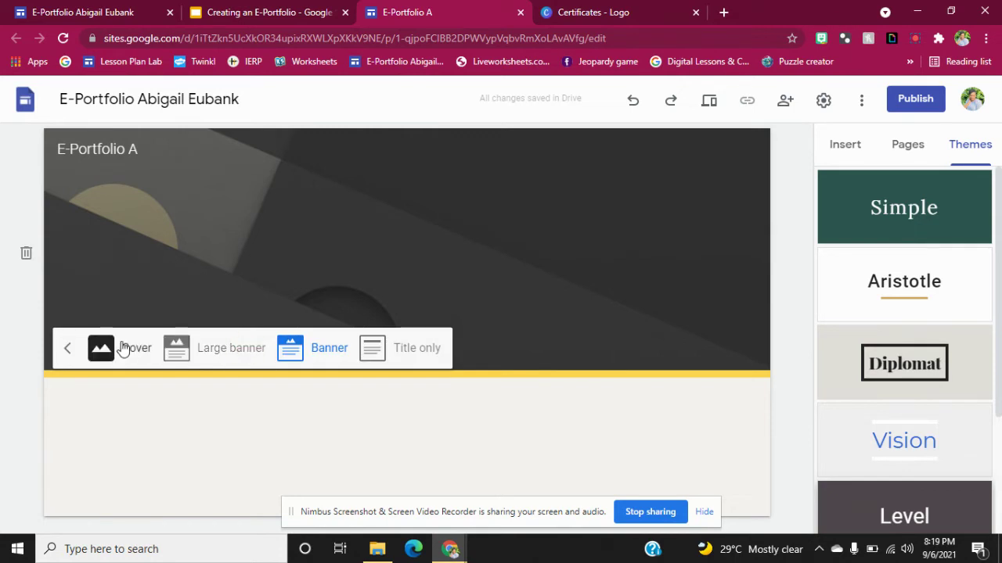
left_click(123, 348)
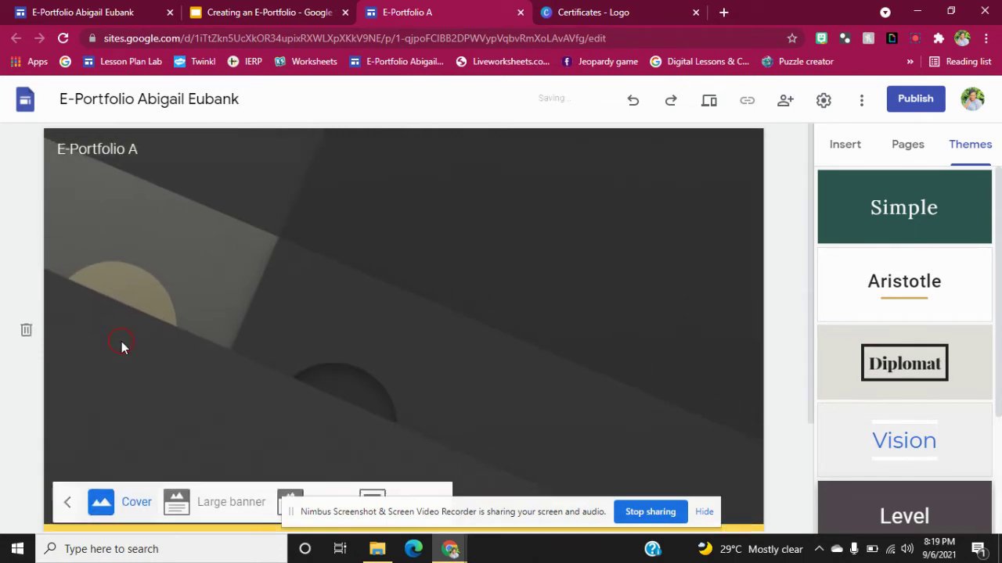
left_click(245, 510)
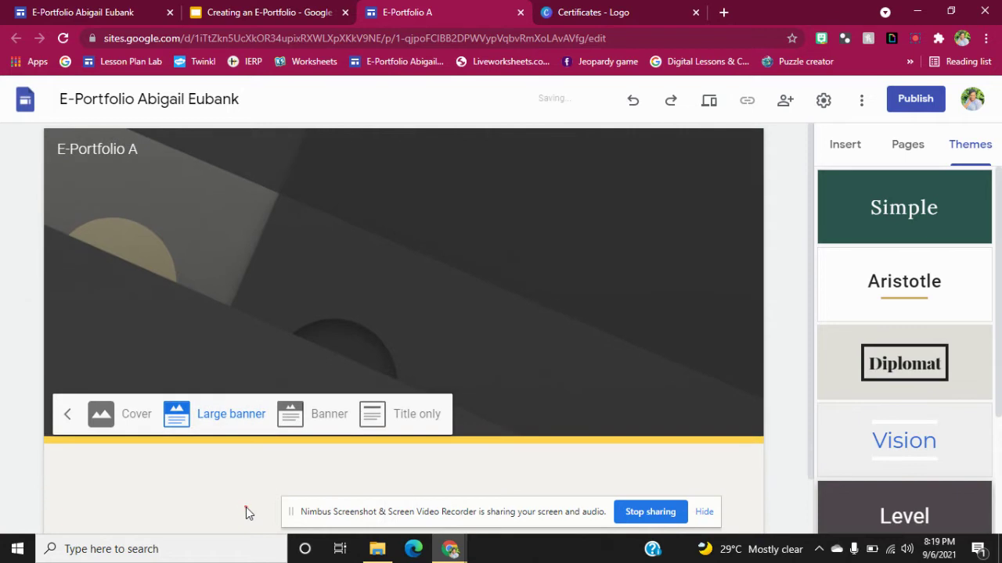
left_click(322, 421)
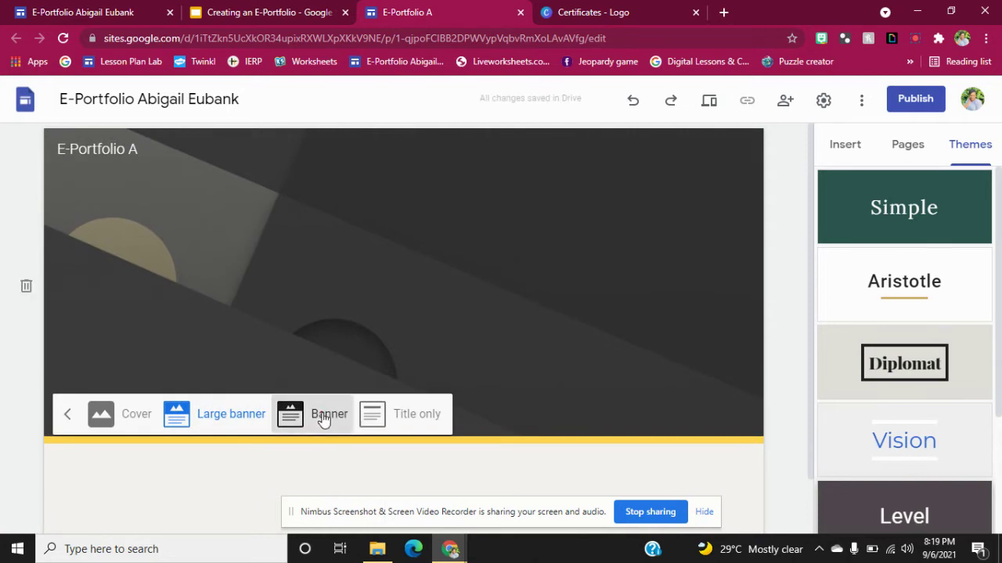
left_click(393, 356)
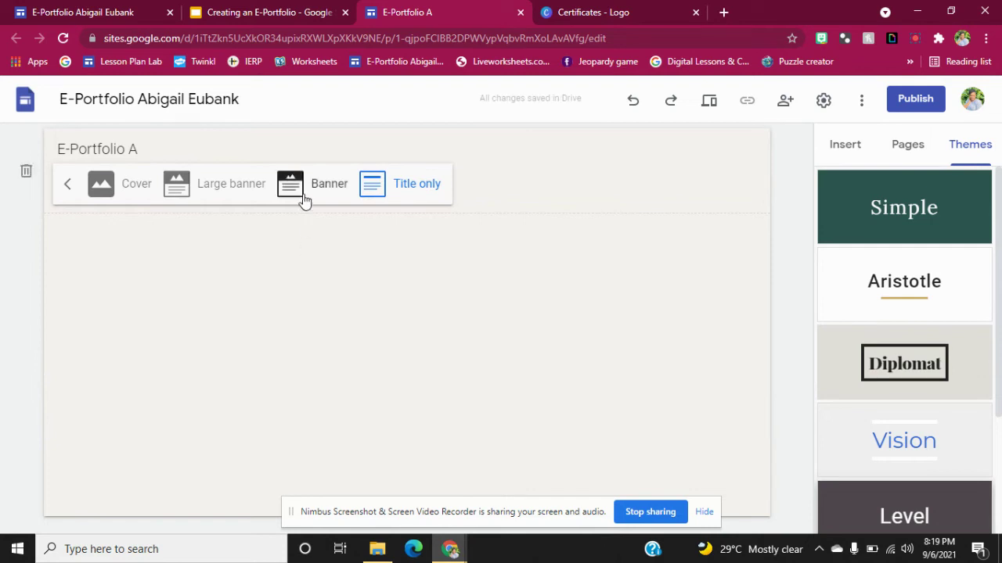
left_click(304, 198)
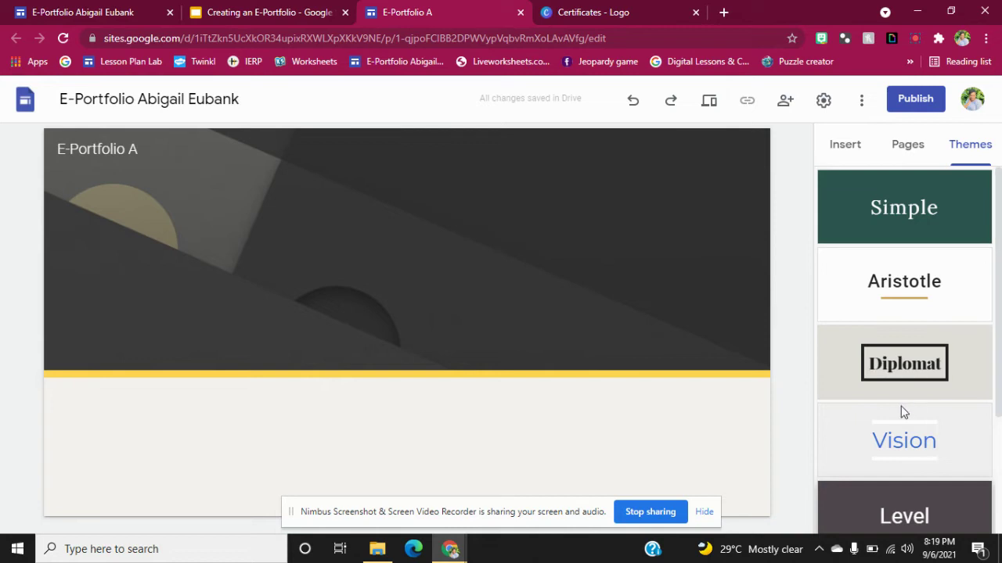
Check the Canva design, then return to Sites and open Brand images via Add logo.
scroll(1000, 227, "down", 2)
scroll(1000, 227, "up", 2)
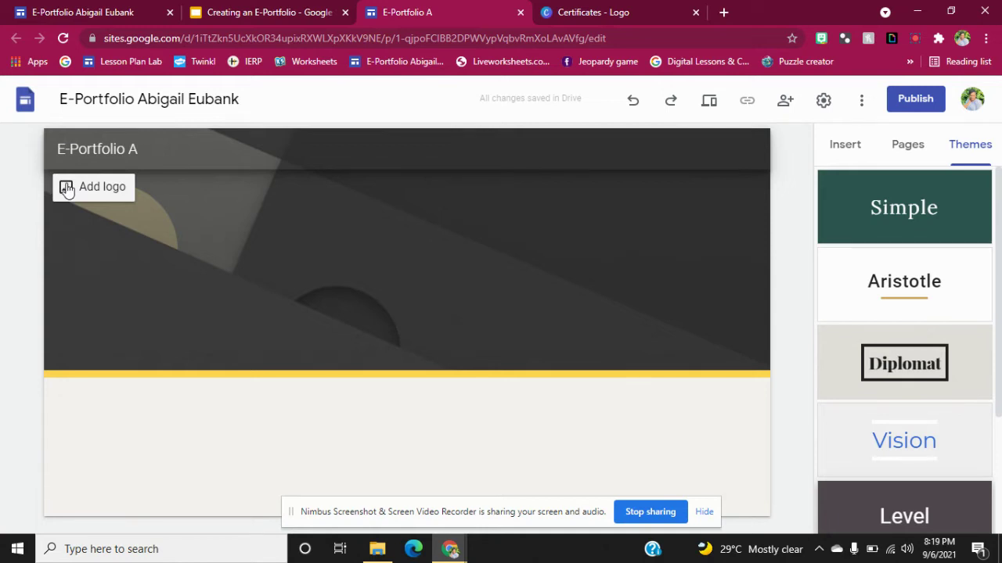
left_click(607, 9)
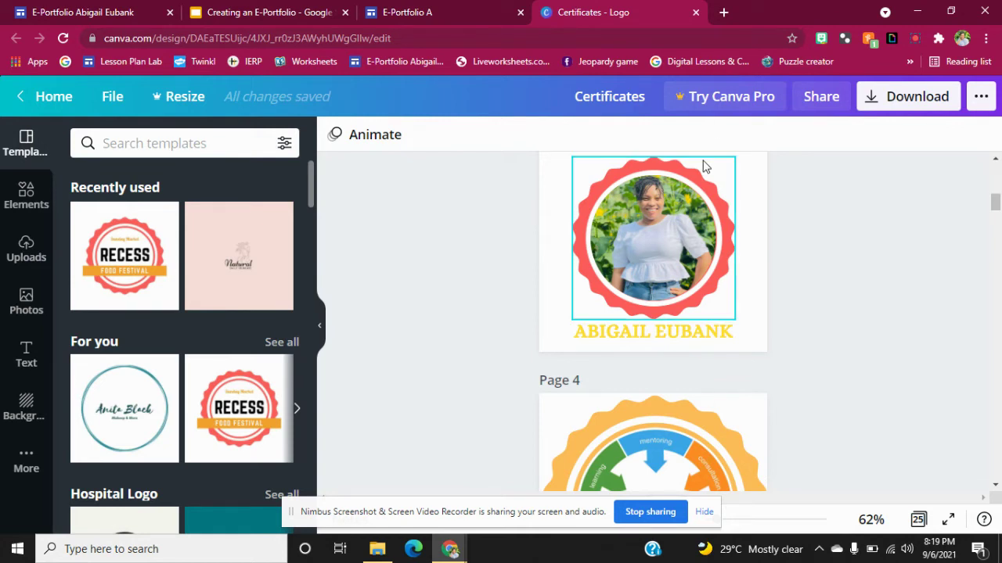
left_click(435, 12)
mouse_move(115, 188)
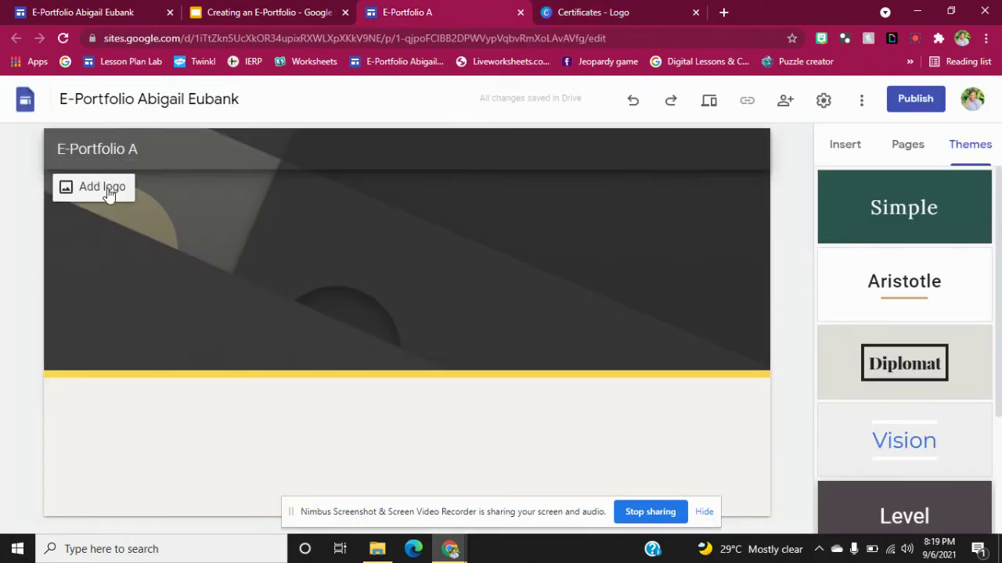
left_click(108, 189)
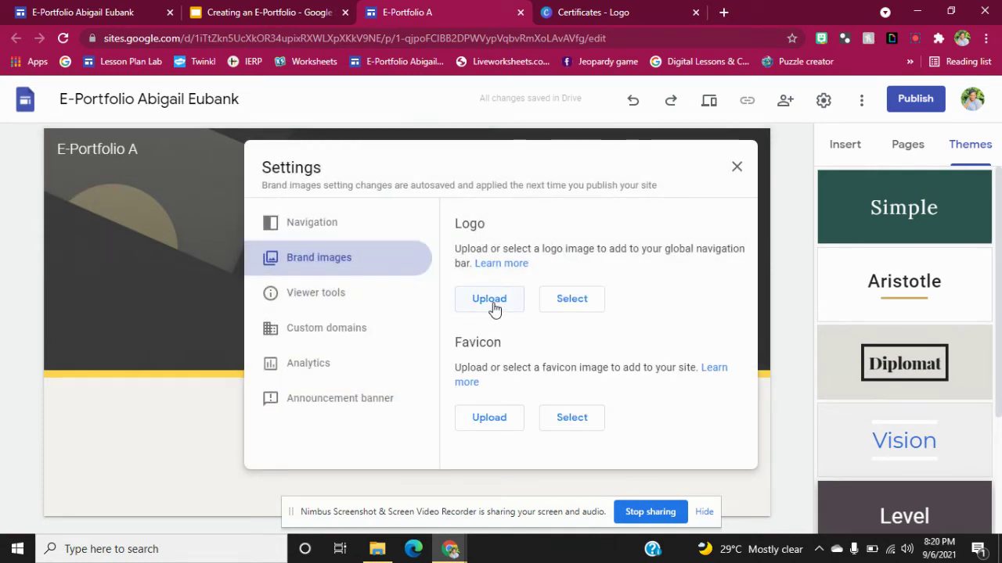
Close Settings and insert an image-left, text-right layout section.
left_click(736, 169)
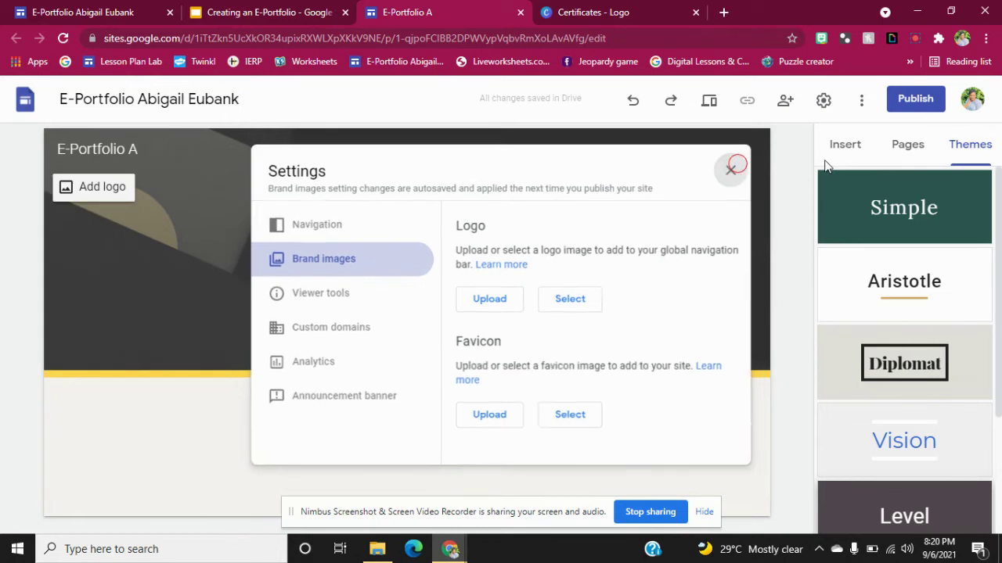
left_click(845, 144)
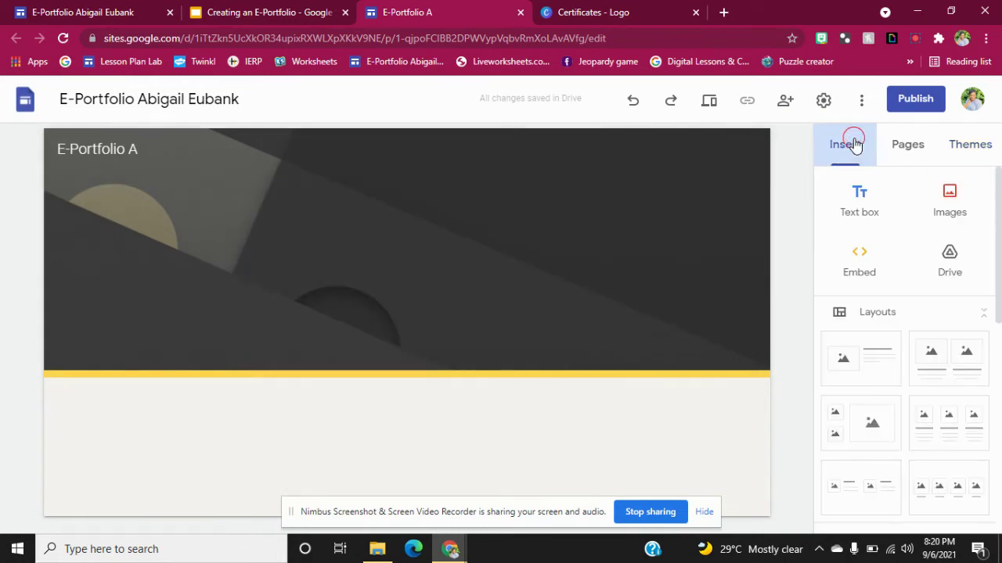
left_click_drag(997, 190, 1000, 247)
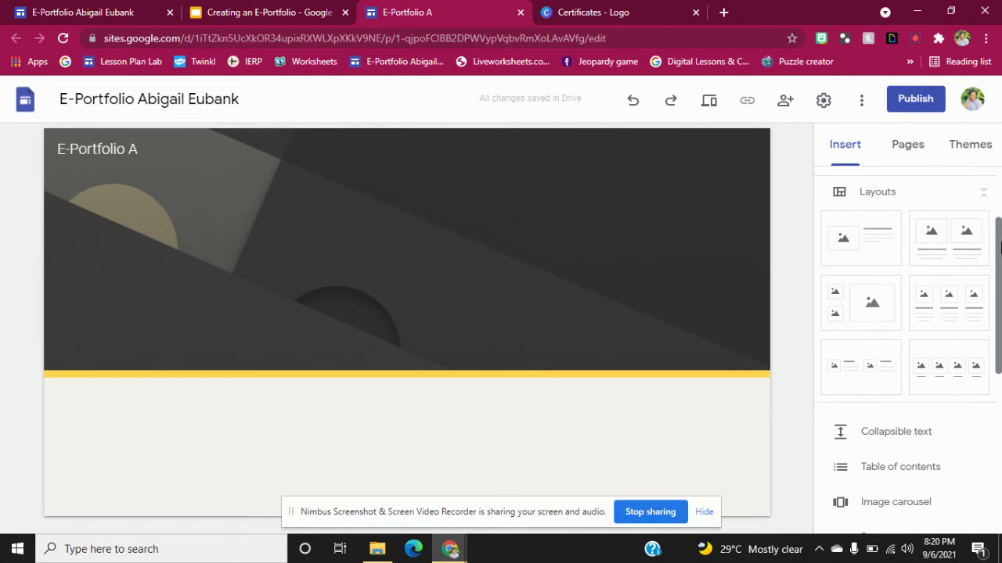
left_click(876, 256)
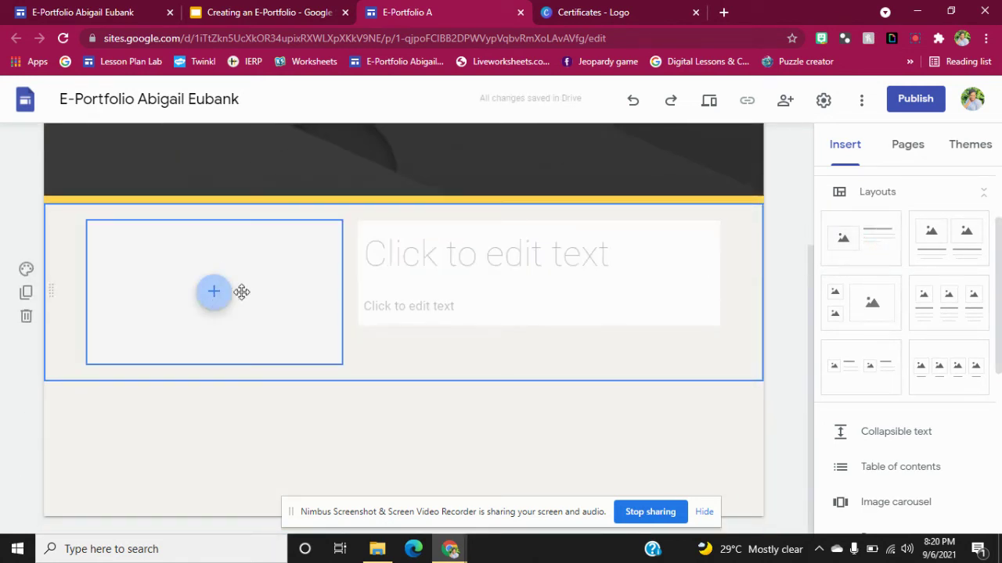
Enter 'About Me' as the new section's title, then open the image placeholder's options.
left_click(445, 271)
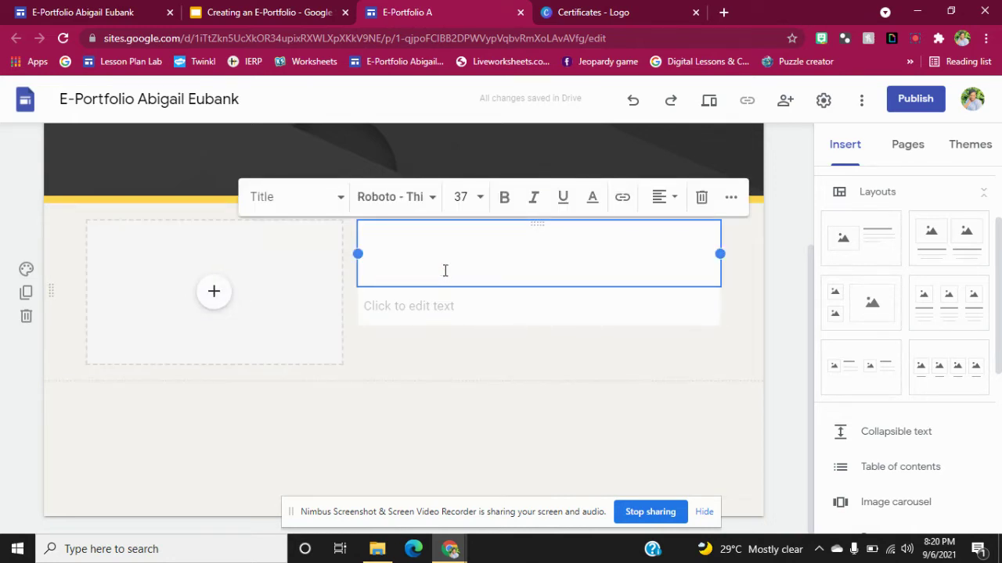
type("Abo")
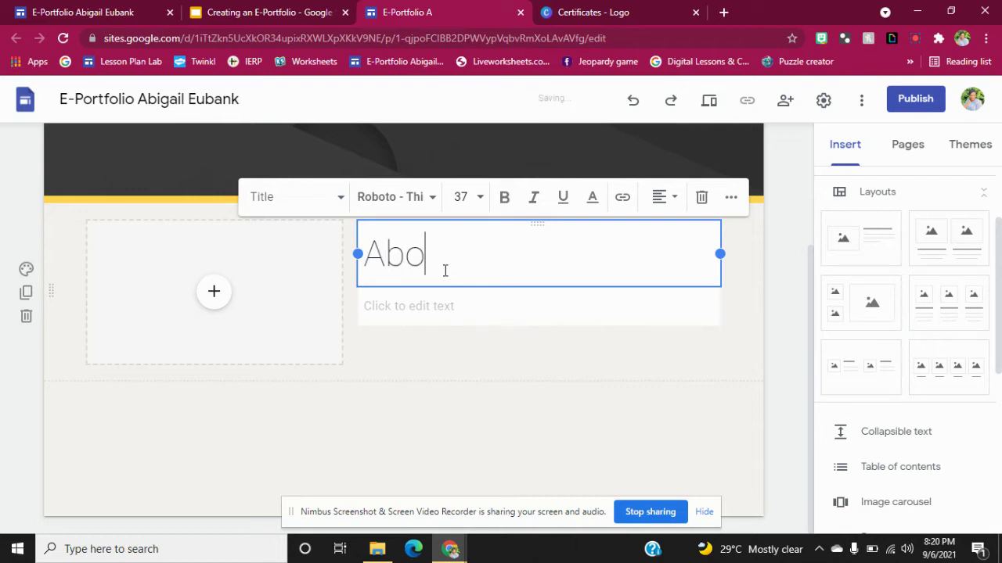
type("ut Me")
left_click(217, 301)
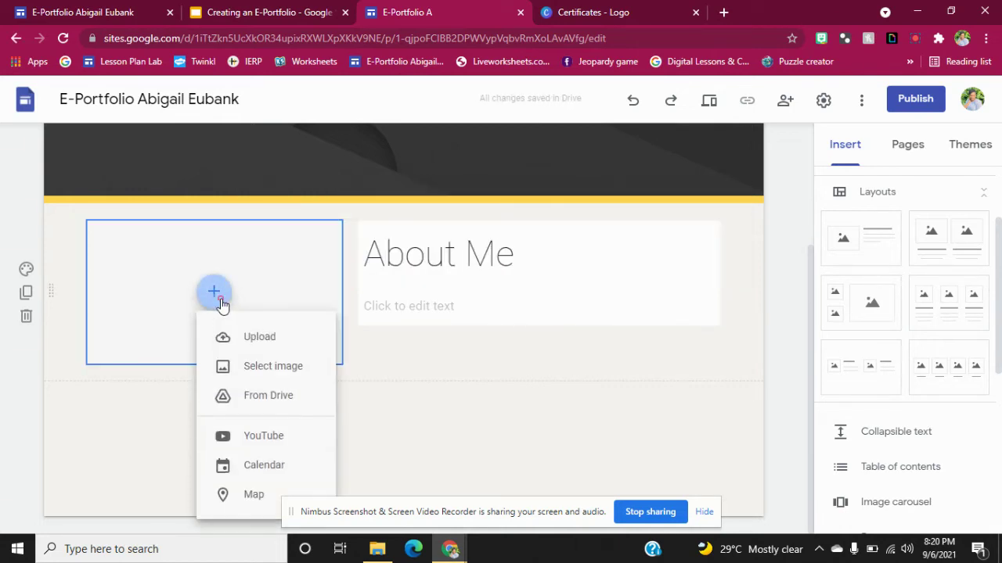
Upload the About Me image into the placeholder, uncrop it and shrink it.
left_click(241, 339)
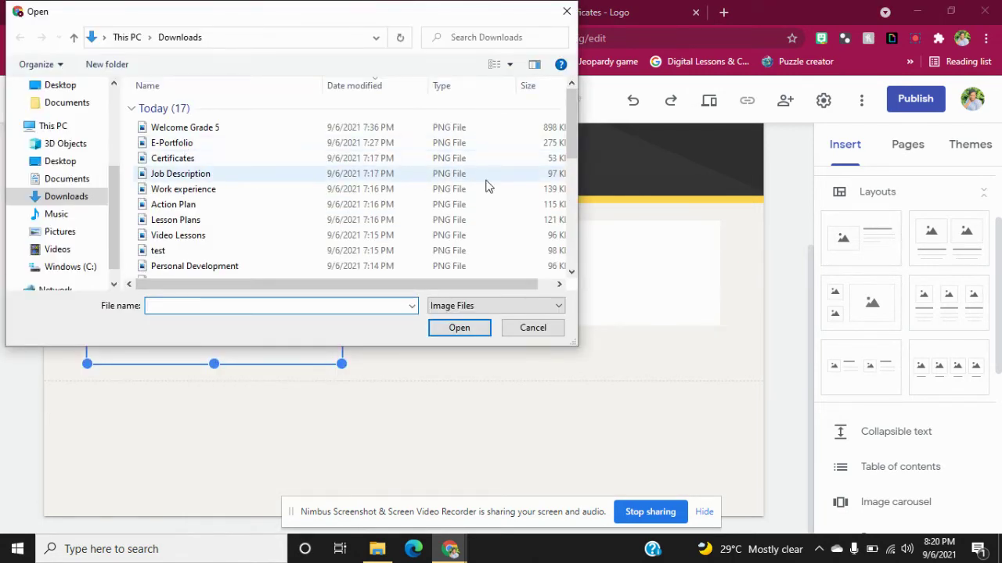
left_click_drag(570, 133, 572, 177)
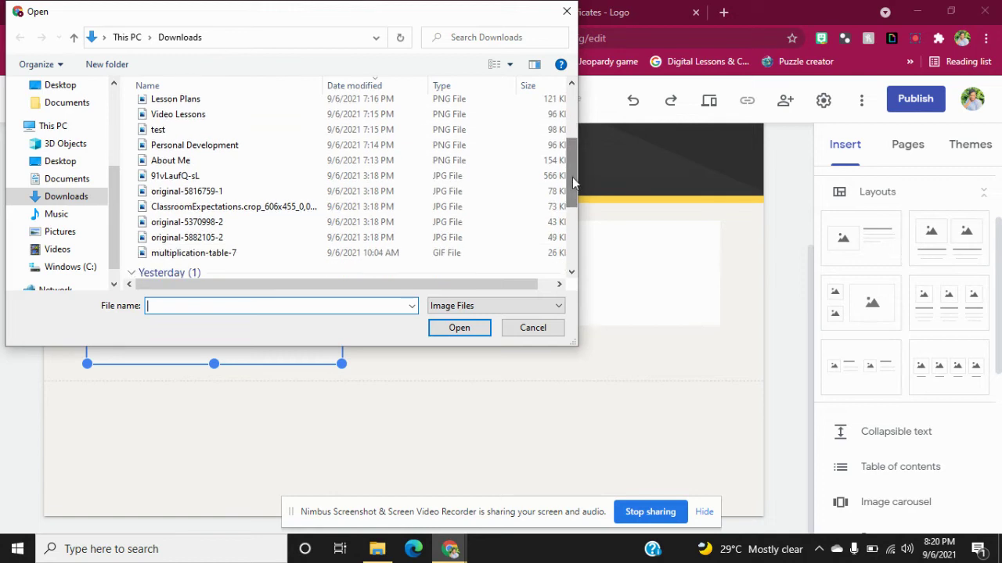
left_click(235, 160)
left_click(459, 327)
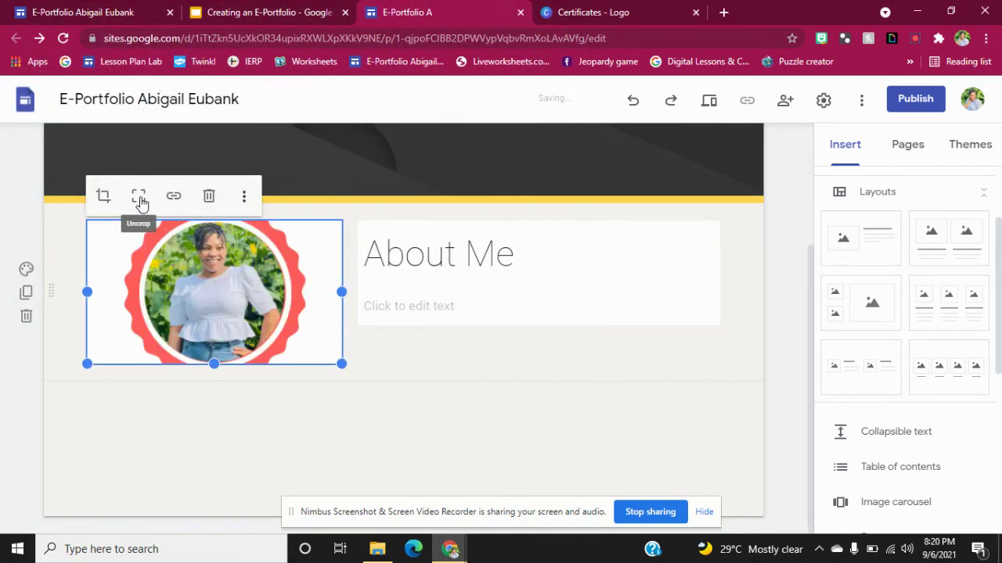
left_click(138, 197)
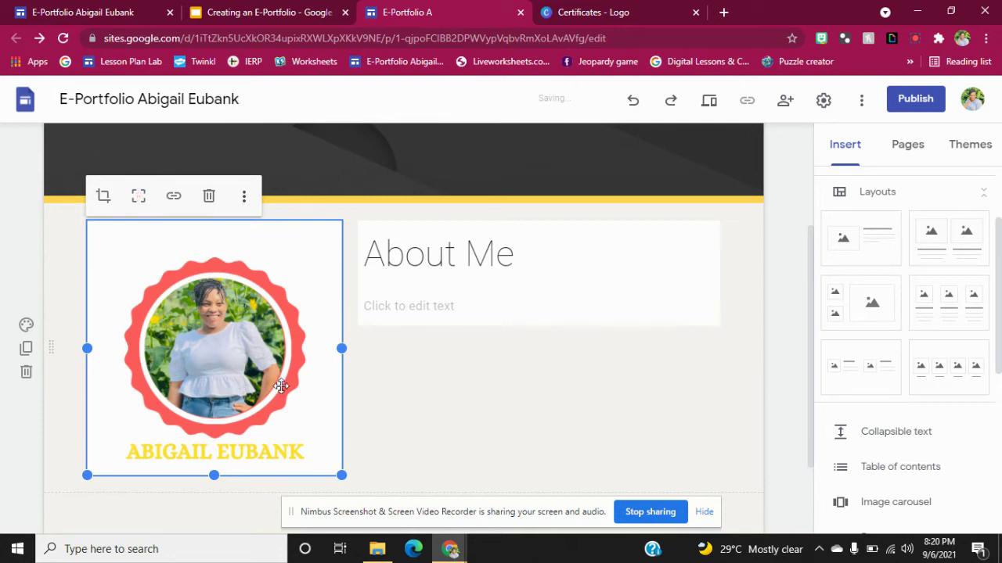
left_click_drag(342, 475, 287, 418)
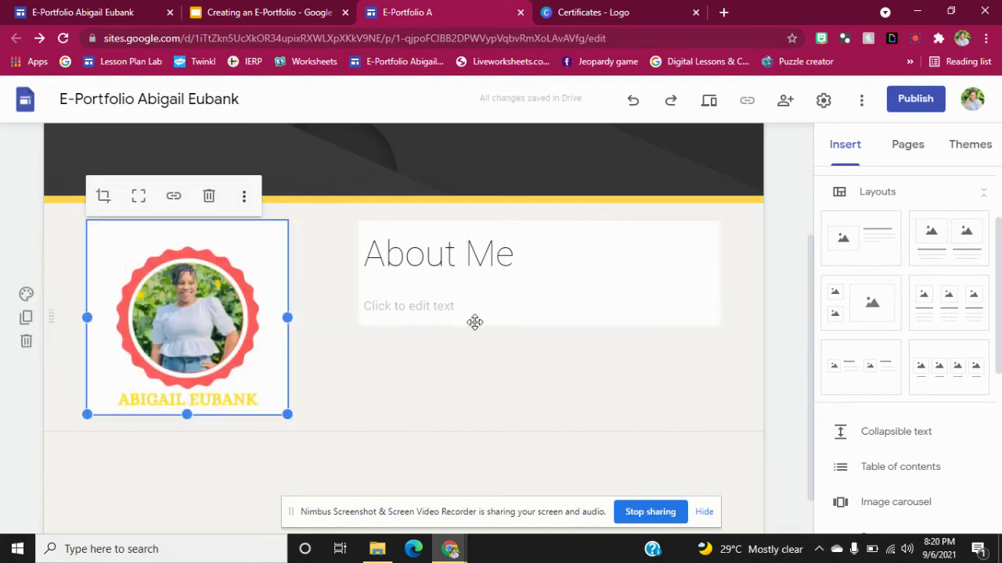
Reposition the About Me text box beside the resized logo.
left_click(437, 285)
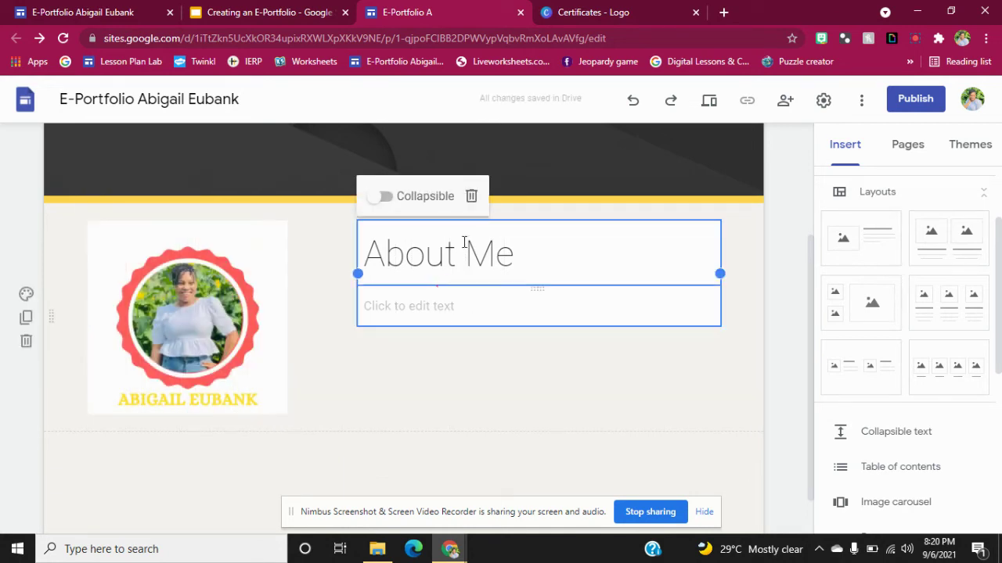
left_click_drag(512, 226, 440, 233)
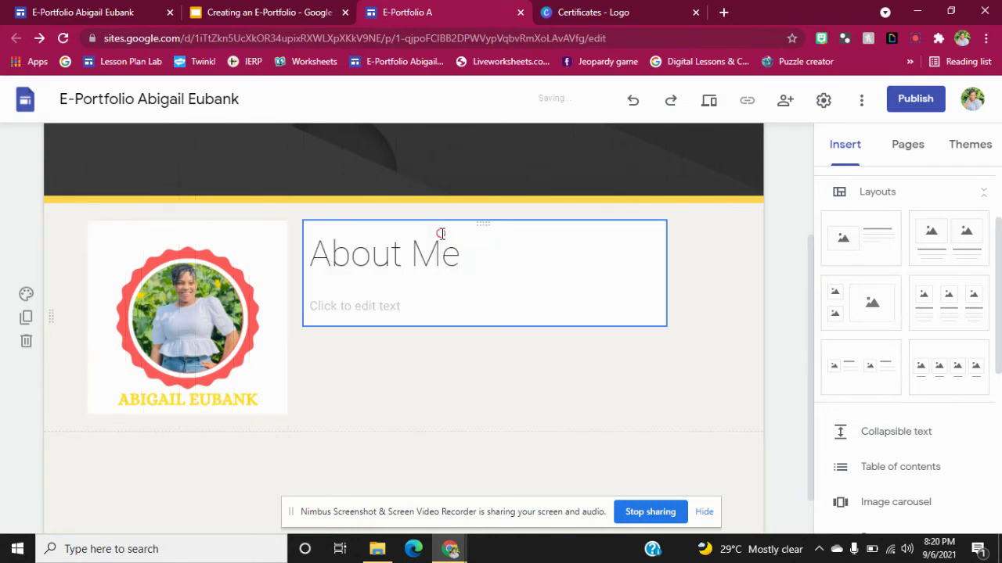
left_click(381, 236)
left_click(386, 280)
left_click(703, 270)
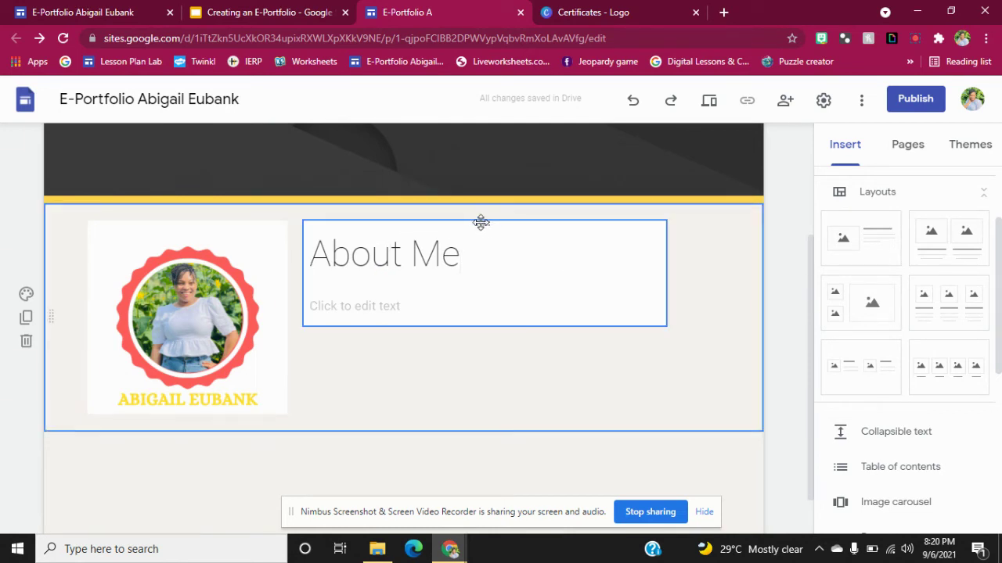
left_click_drag(478, 222, 478, 226)
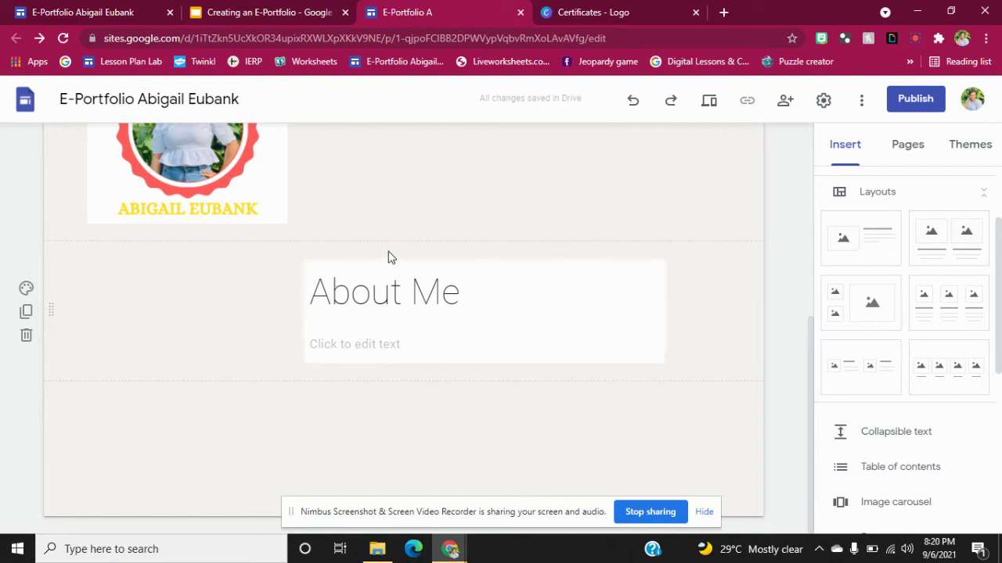
left_click_drag(396, 261, 387, 222)
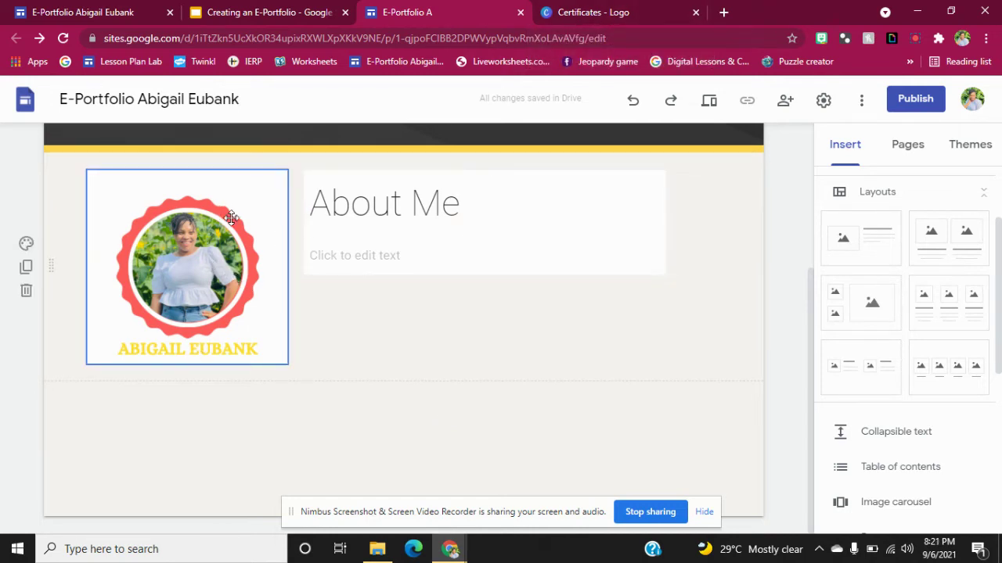
Scroll through the Canva certificate badge pages.
left_click(649, 6)
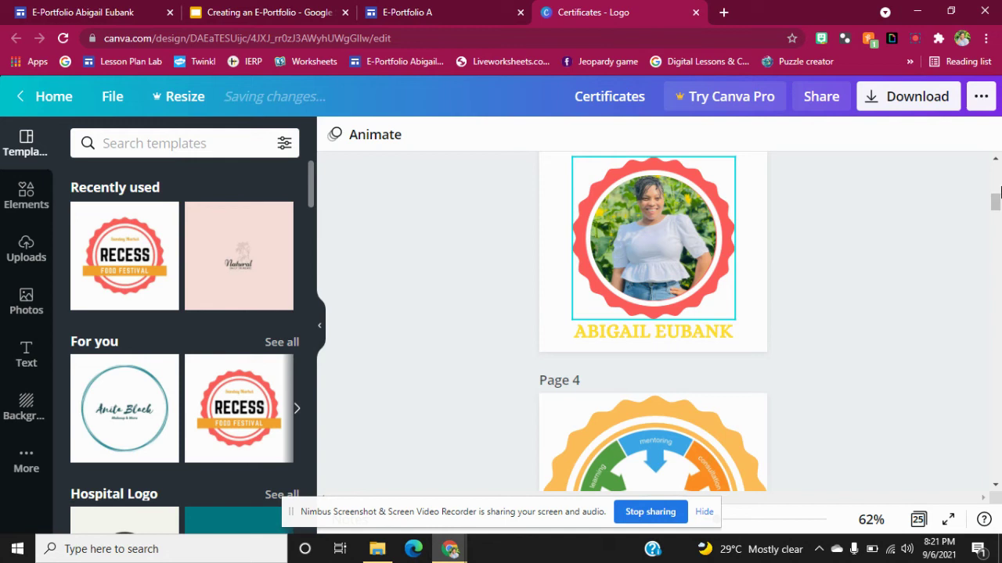
scroll(994, 254, "down", 5)
scroll(994, 254, "down", 1)
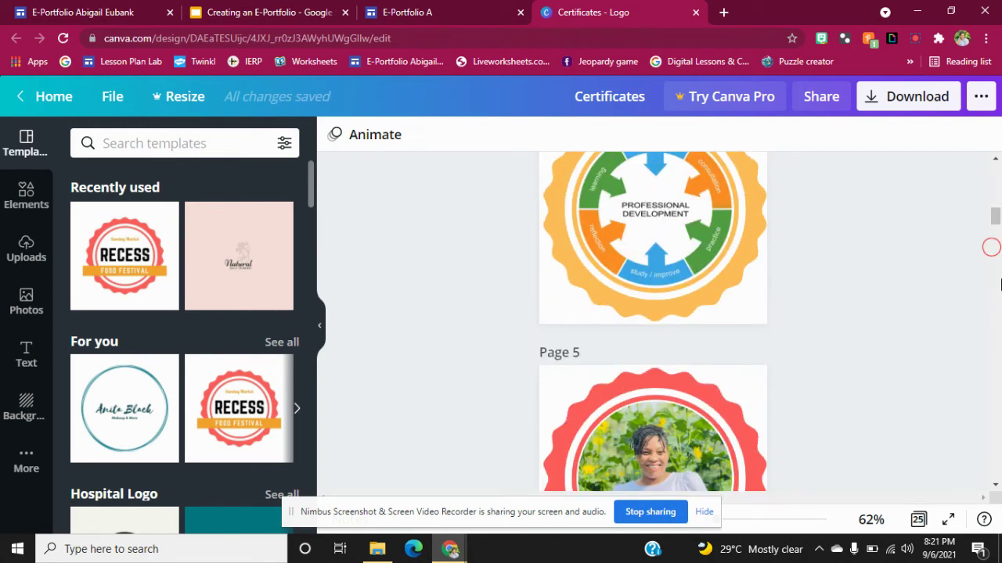
scroll(922, 182, "up", 3)
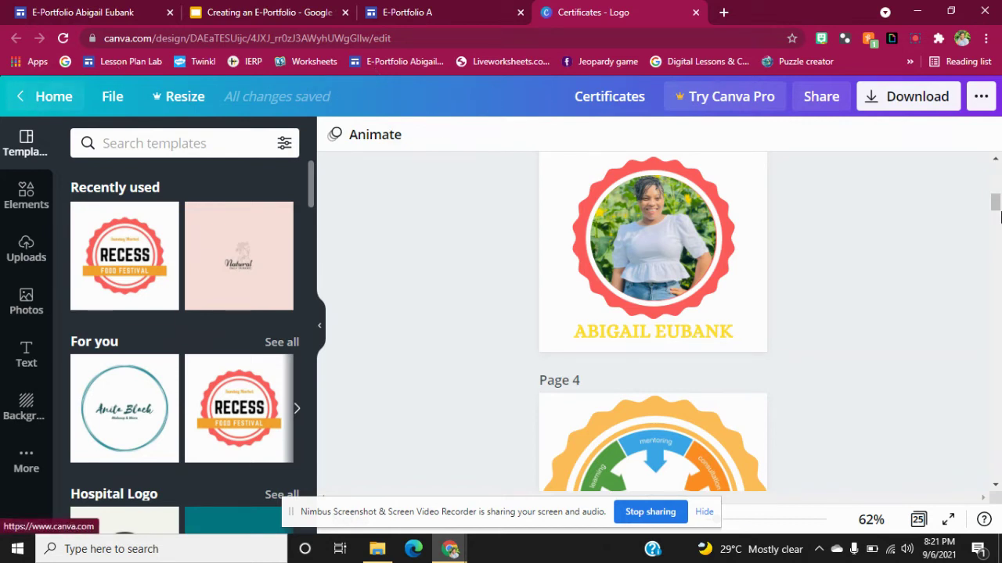
scroll(998, 319, "down", 3)
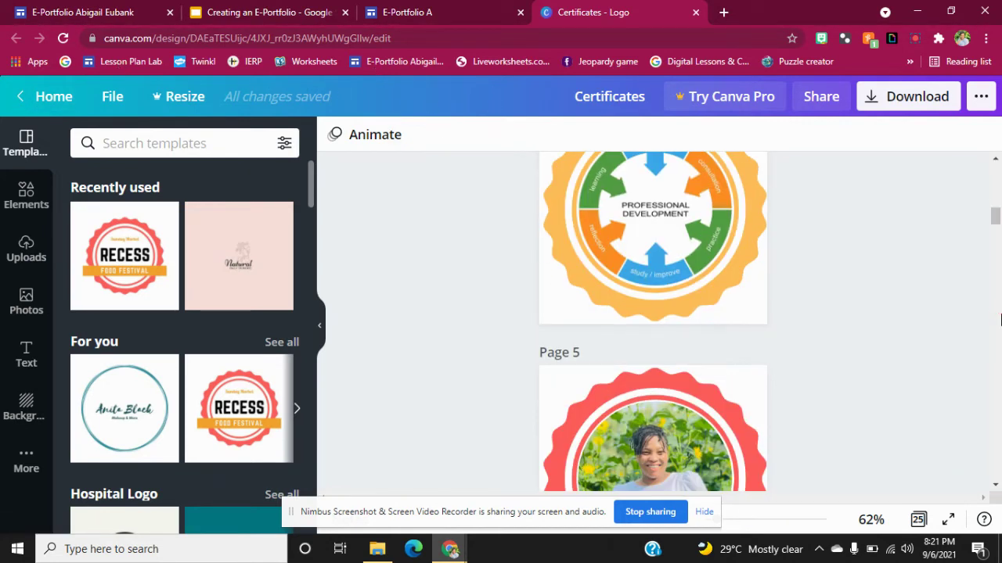
scroll(999, 320, "down", 5)
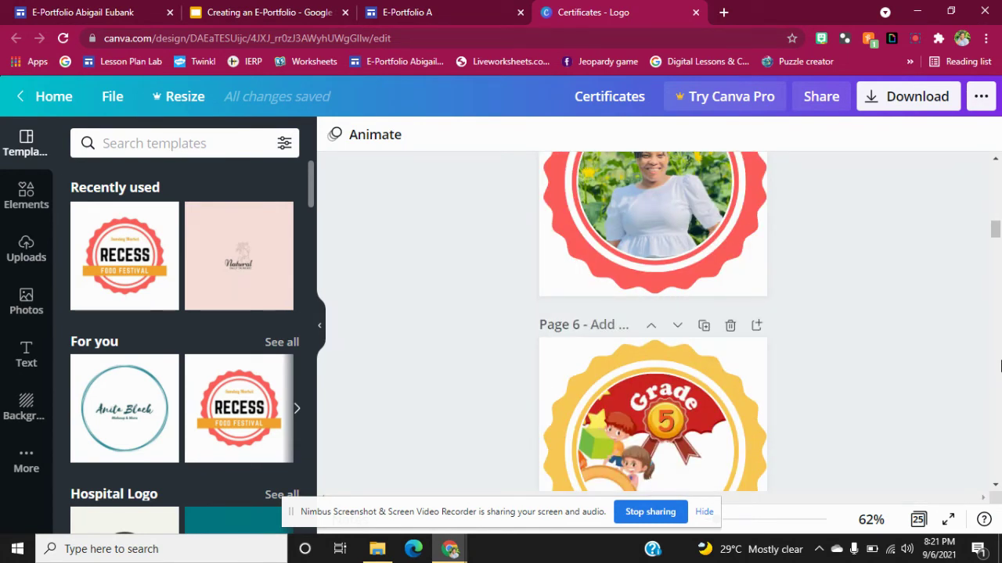
scroll(999, 366, "down", 5)
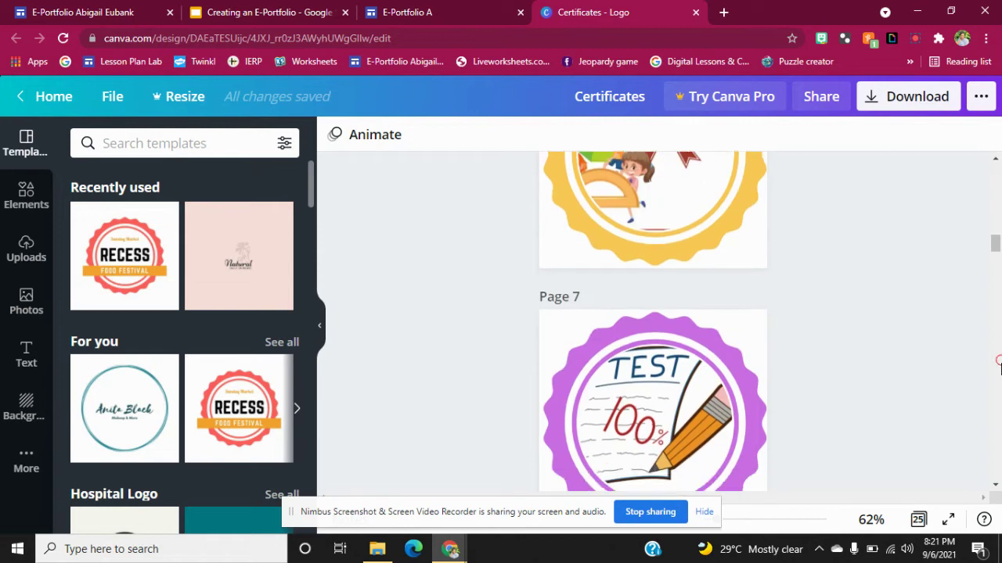
scroll(1000, 376, "down", 3)
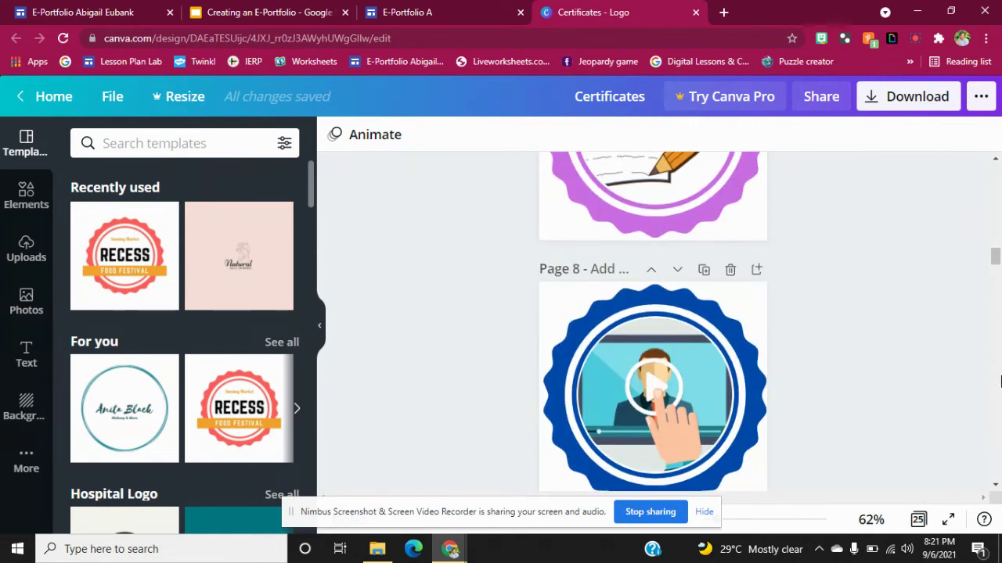
scroll(999, 381, "down", 3)
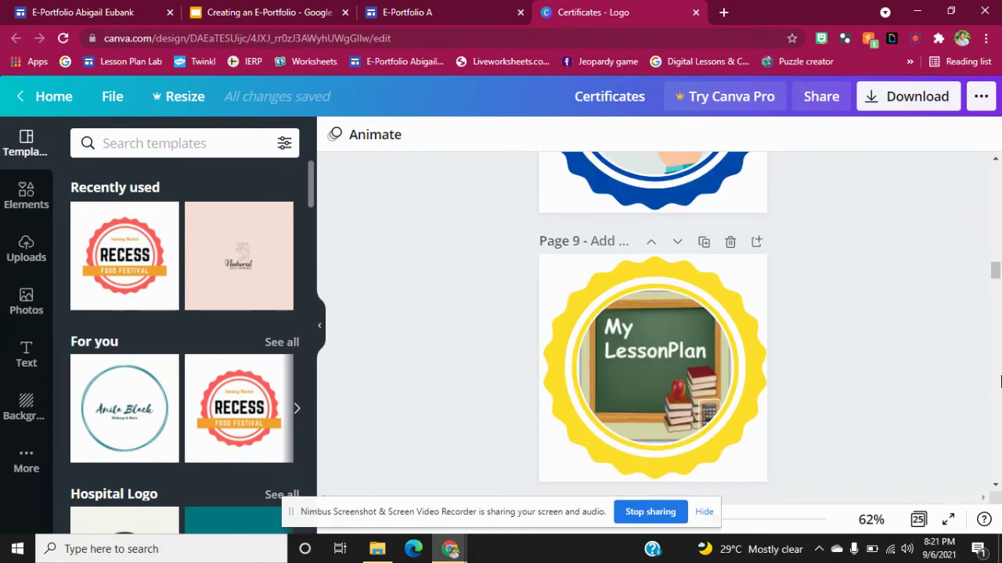
scroll(999, 381, "down", 3)
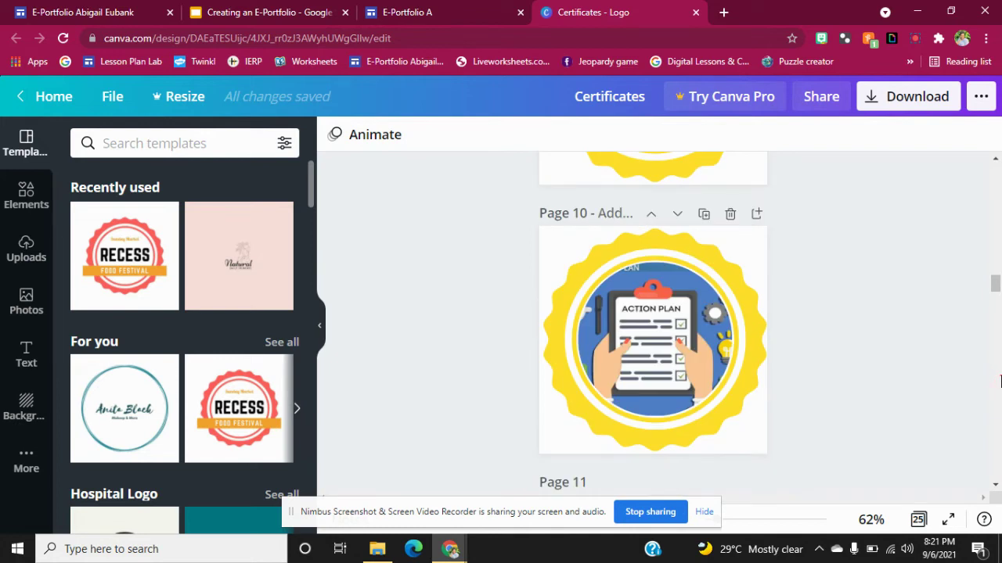
scroll(999, 381, "down", 3)
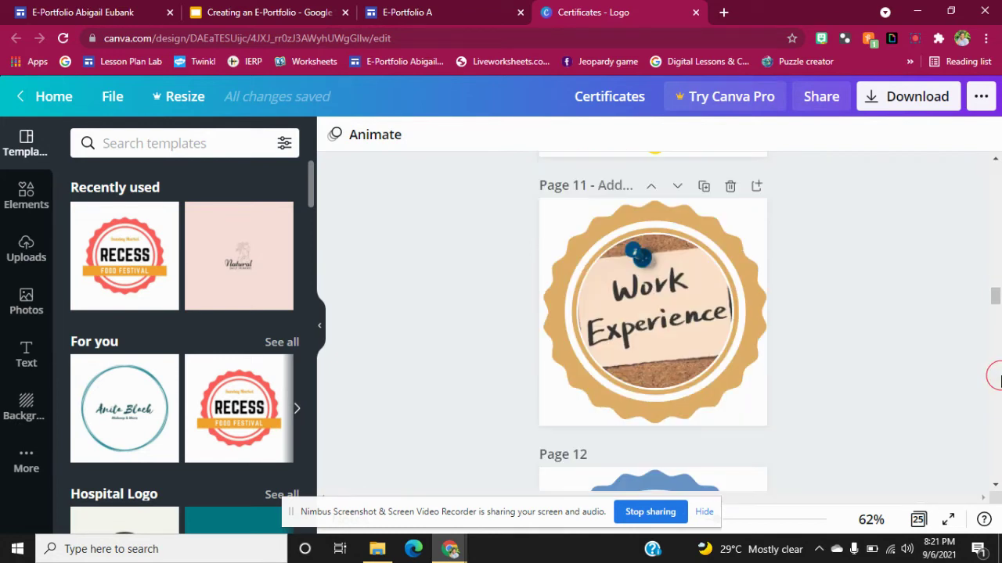
scroll(999, 381, "down", 3)
scroll(997, 262, "up", 3)
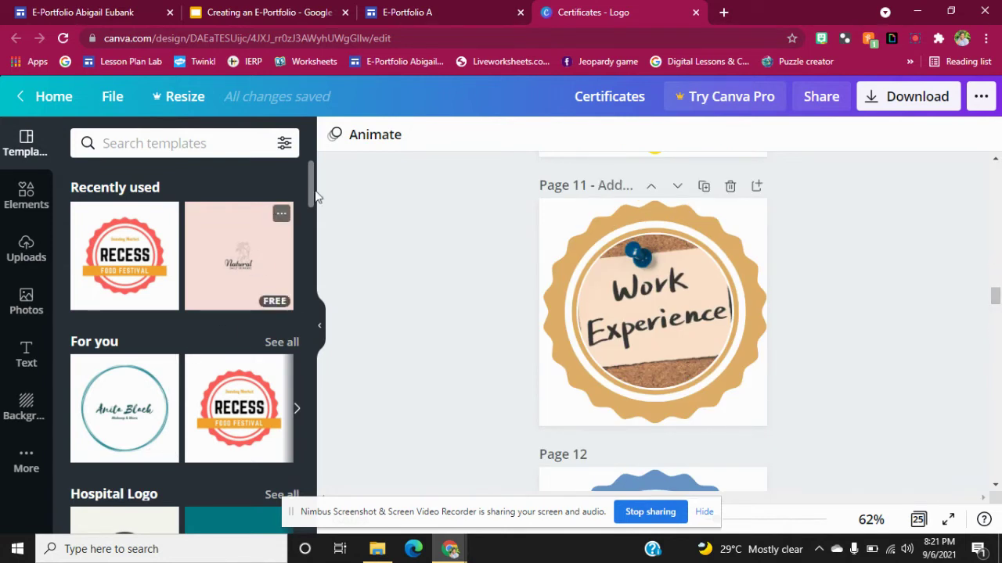
Return to the E-Portfolio A site in Google Sites.
left_click_drag(311, 181, 311, 205)
scroll(994, 241, "up", 10)
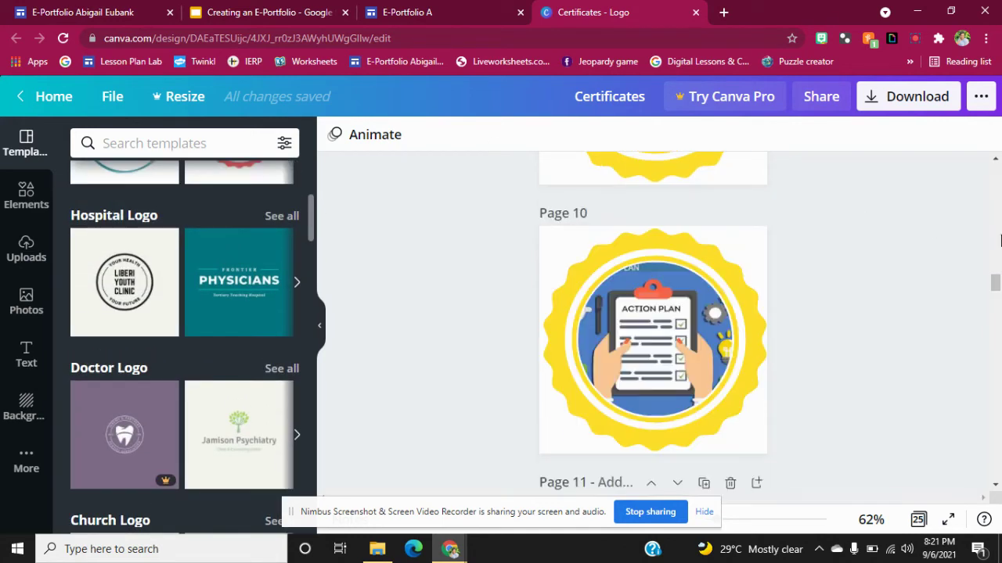
left_click(493, 11)
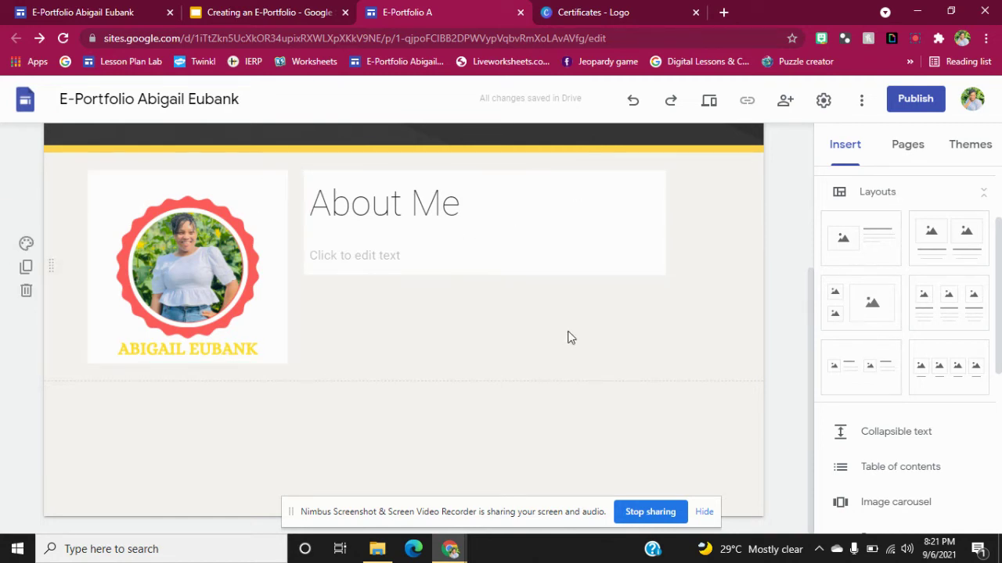
Create a new 'About Me' page and delete the title text from its header.
left_click(908, 147)
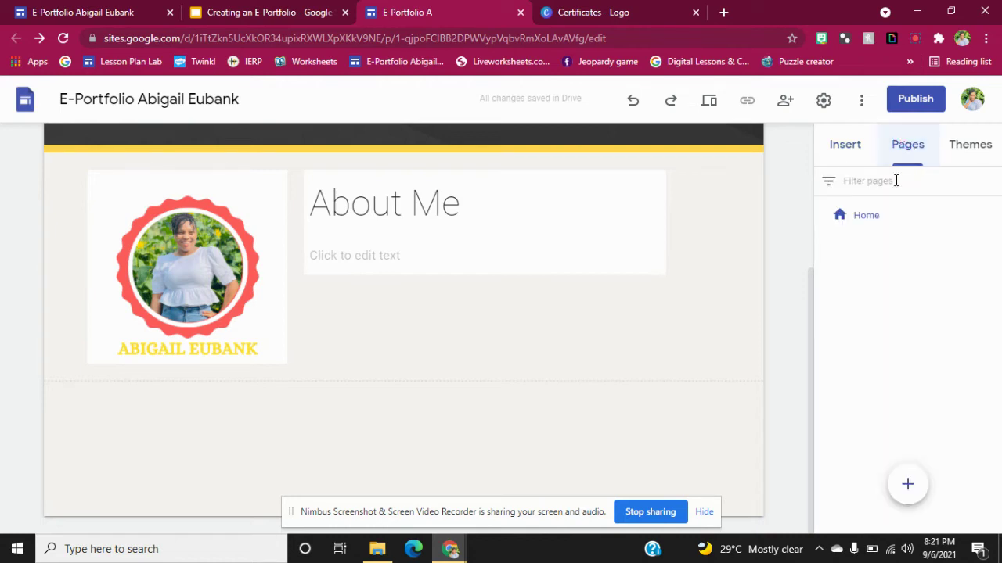
left_click(904, 483)
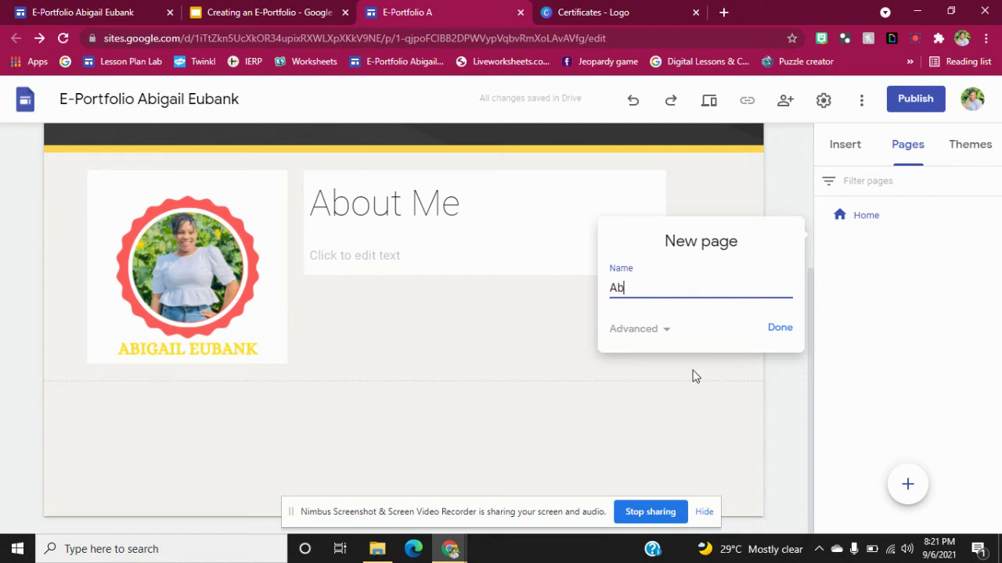
type("About Me")
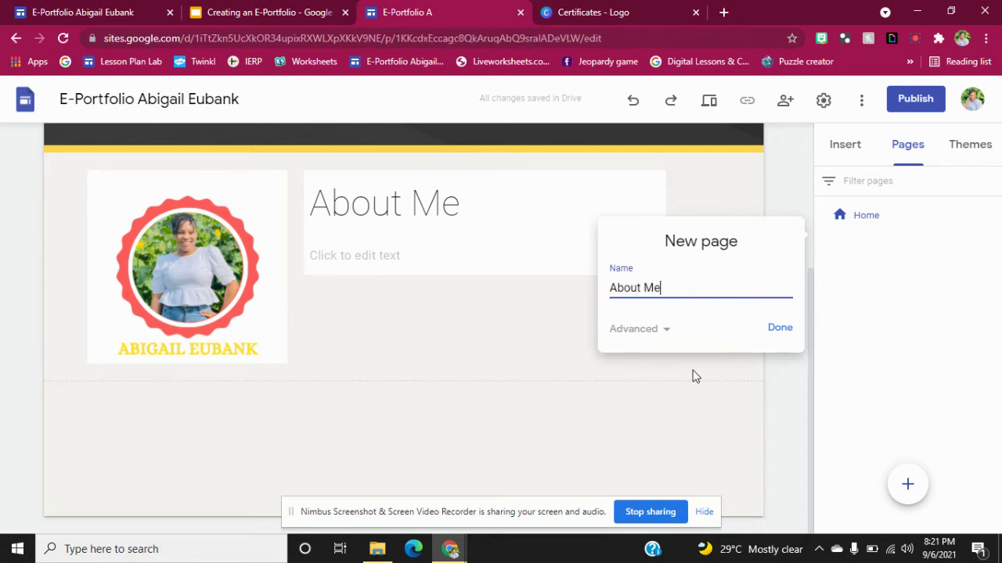
key("Return")
left_click(601, 240)
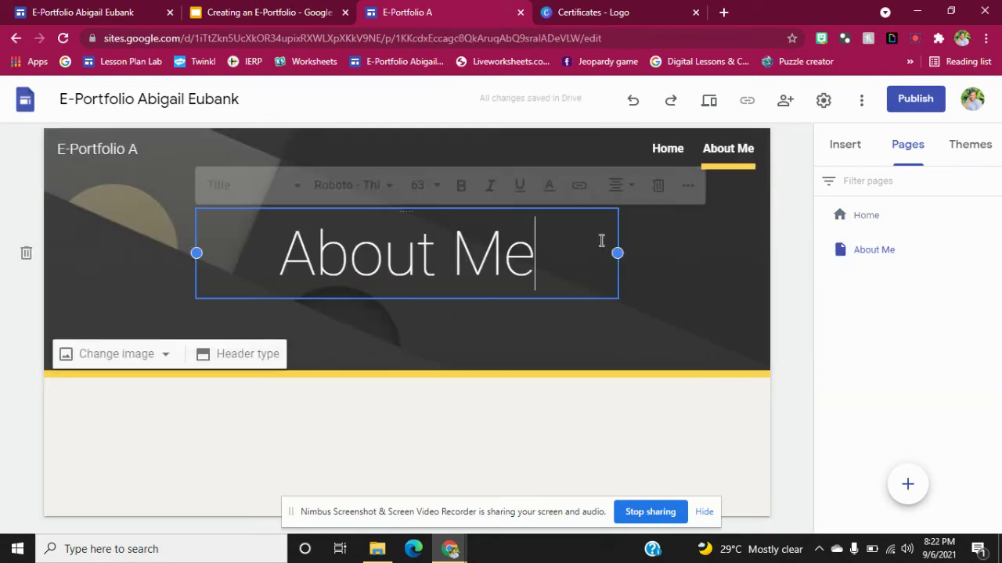
left_click(658, 186)
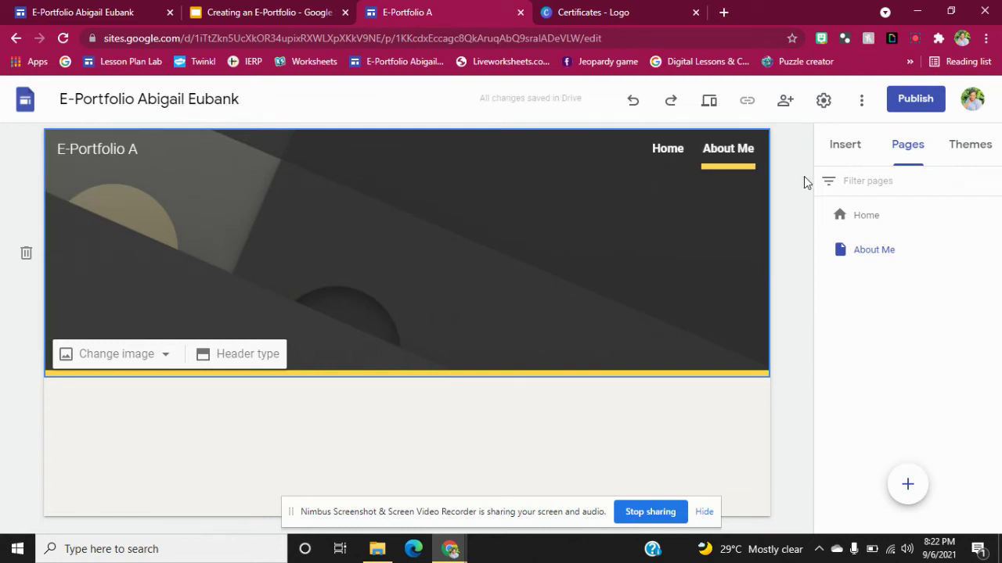
Insert the image-beside-text layout below the About Me page header.
left_click(855, 162)
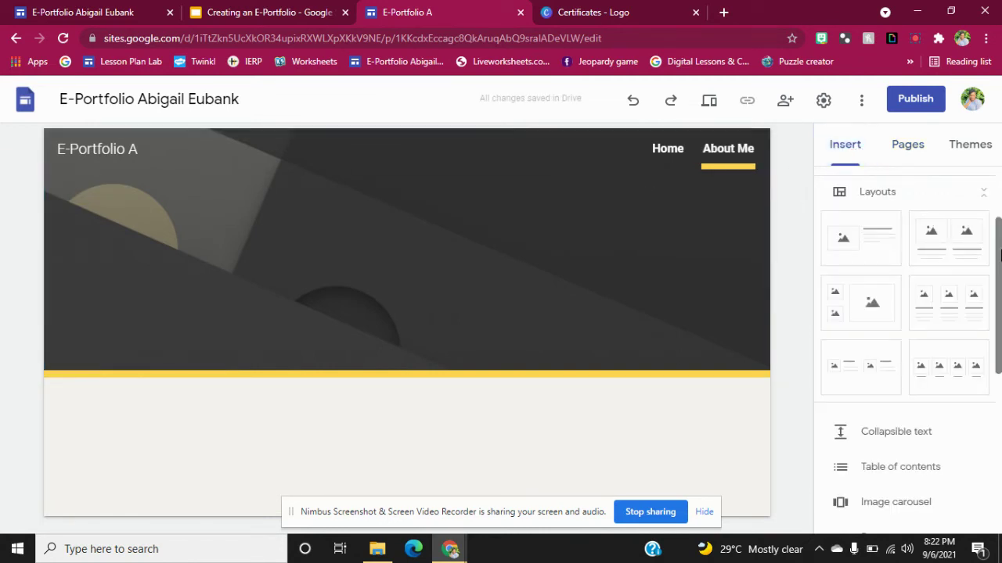
scroll(1000, 290, "down", 1)
scroll(999, 290, "down", 3)
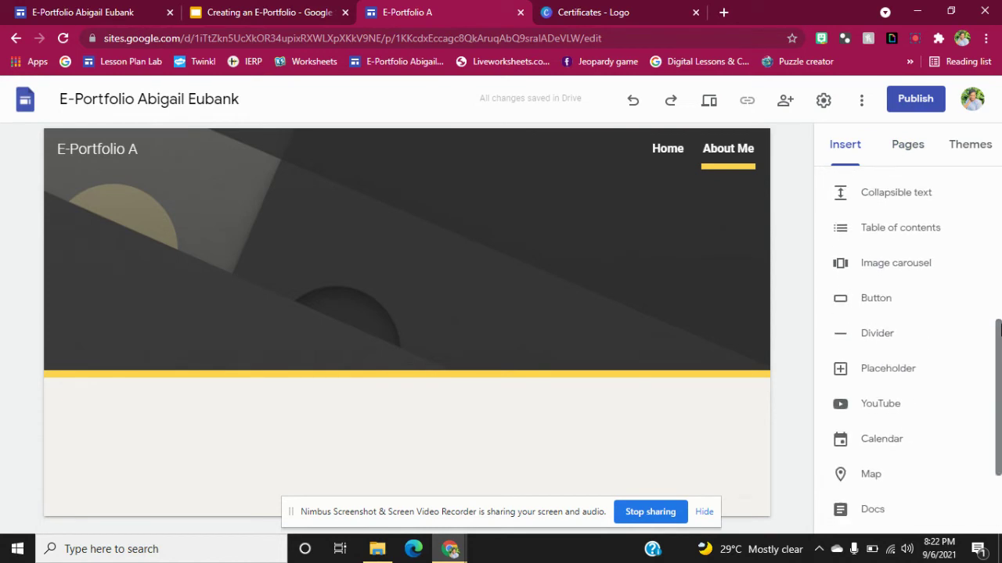
left_click_drag(999, 329, 998, 182)
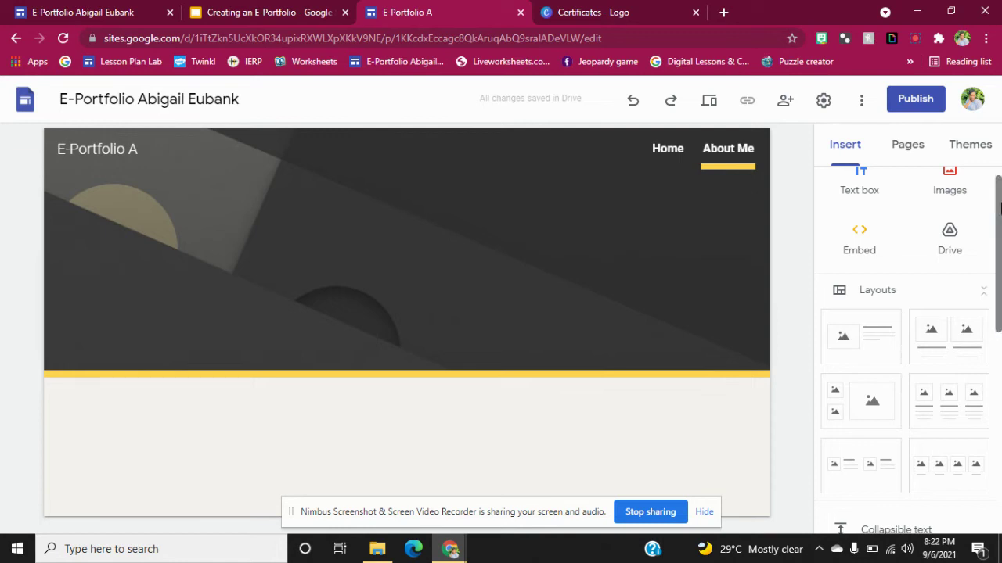
left_click_drag(999, 206, 1000, 182)
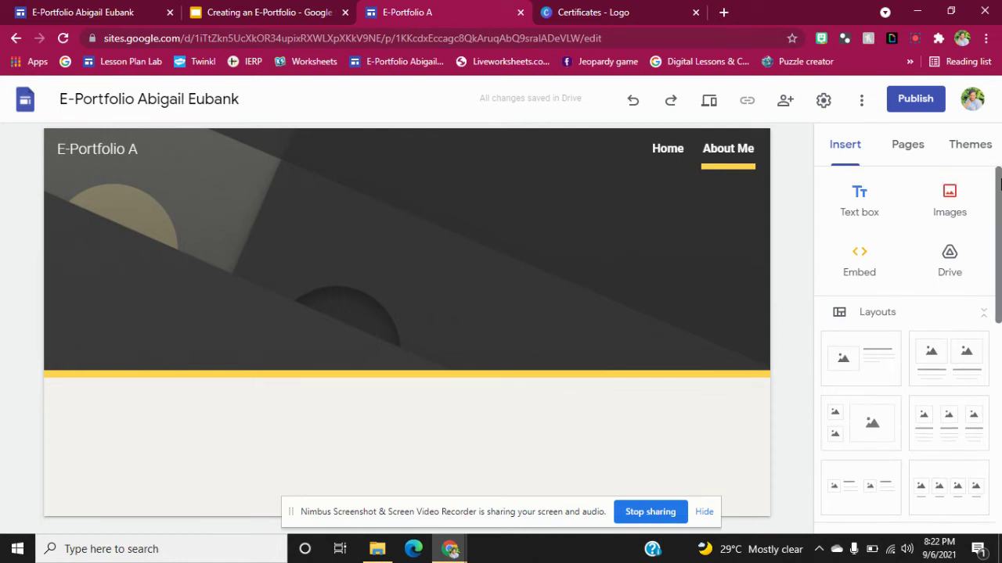
scroll(1000, 235, "down", 3)
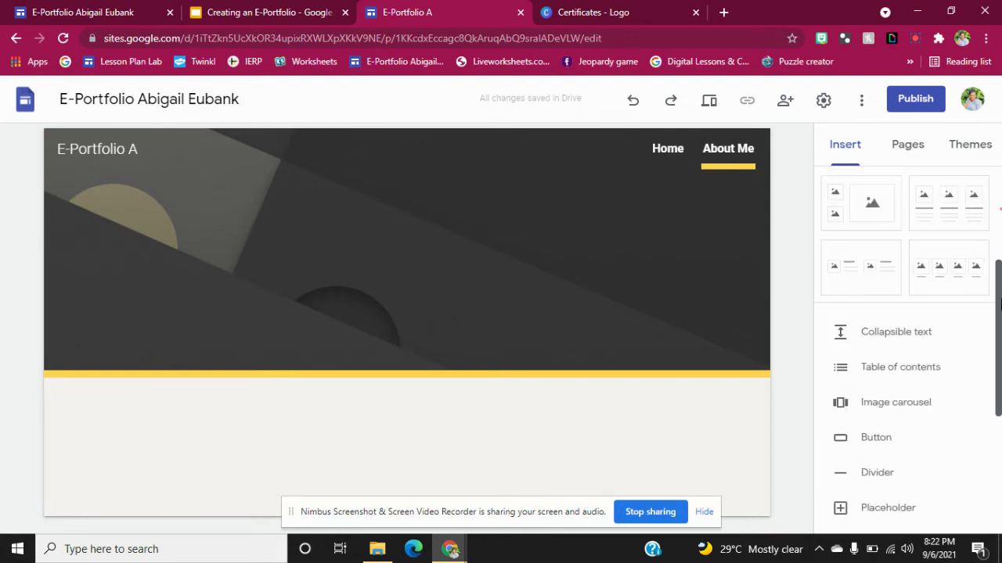
scroll(999, 305, "down", 4)
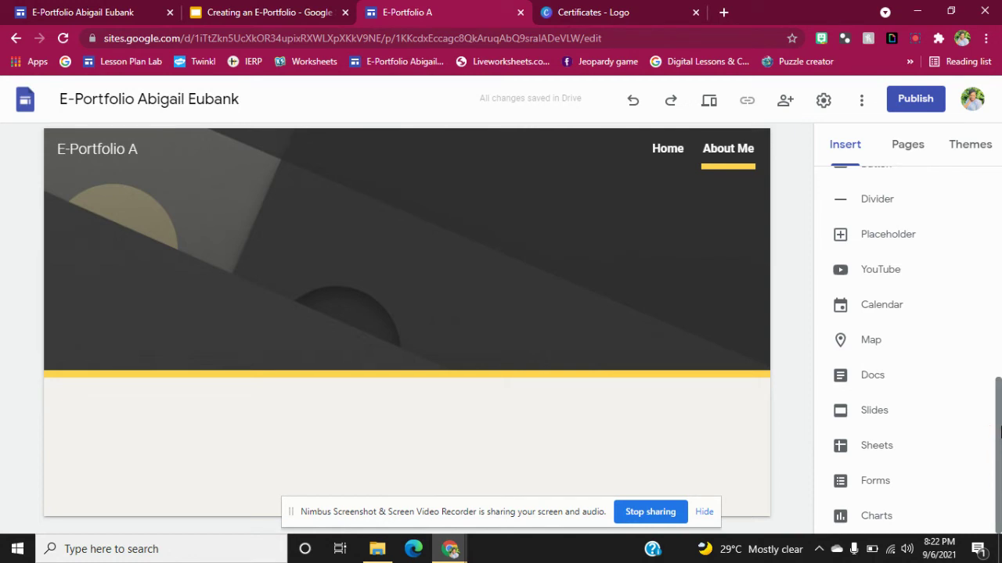
left_click(866, 389)
left_click_drag(997, 405, 1000, 127)
left_click_drag(998, 178, 994, 219)
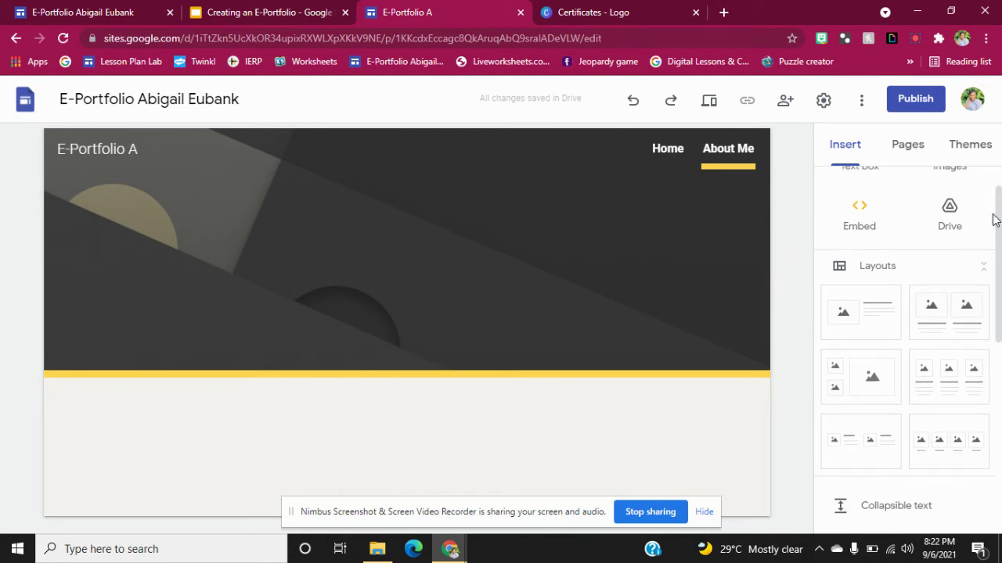
left_click_drag(999, 294, 1000, 319)
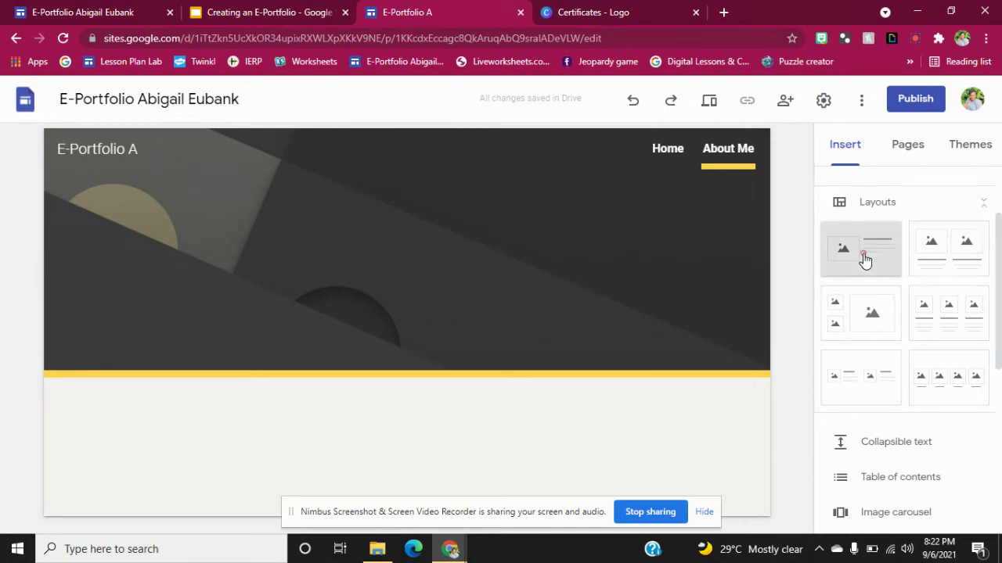
left_click(864, 258)
Upload the About Me image file into the layout's image slot.
left_click(212, 294)
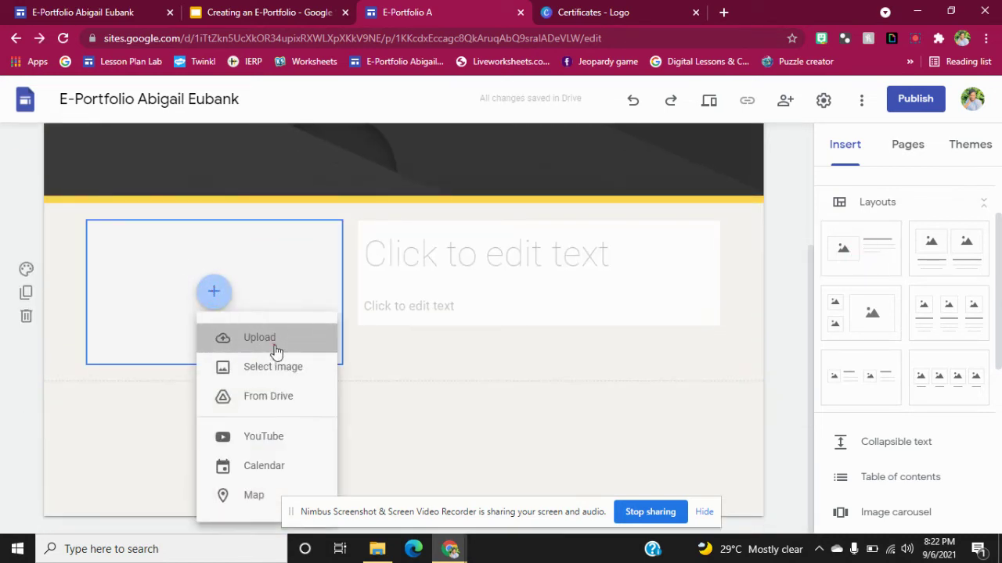
left_click(274, 345)
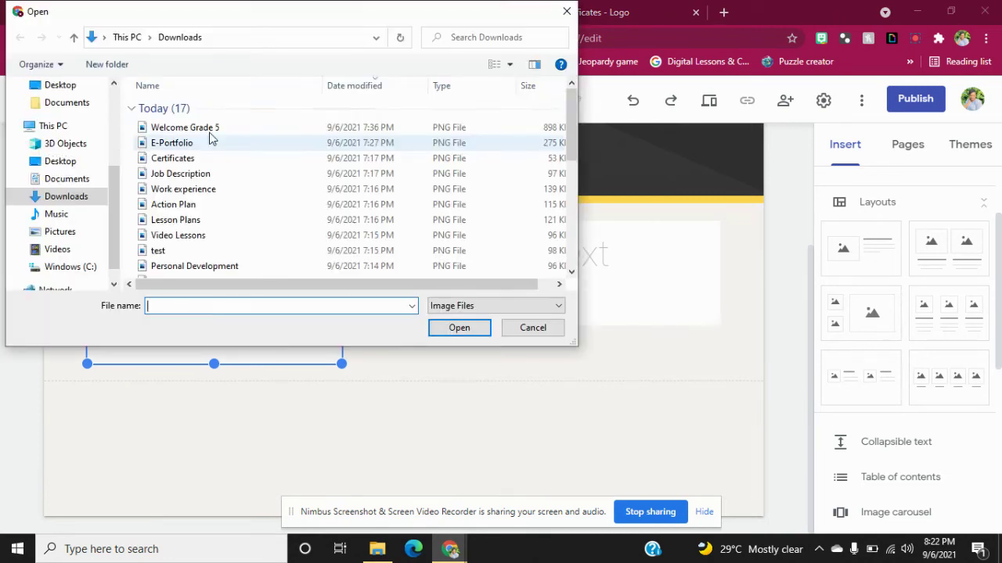
left_click_drag(567, 106, 574, 161)
left_click(171, 148)
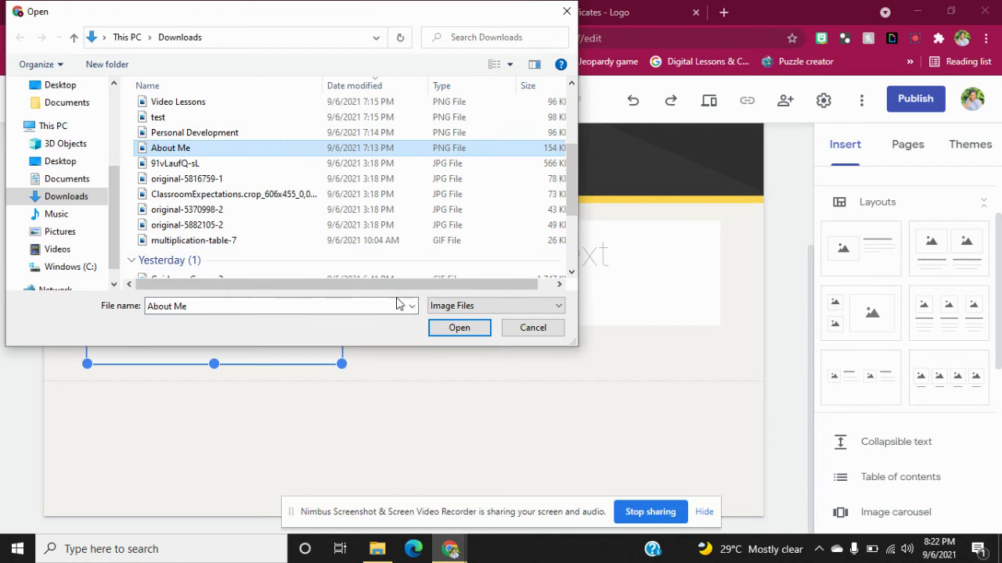
left_click(460, 328)
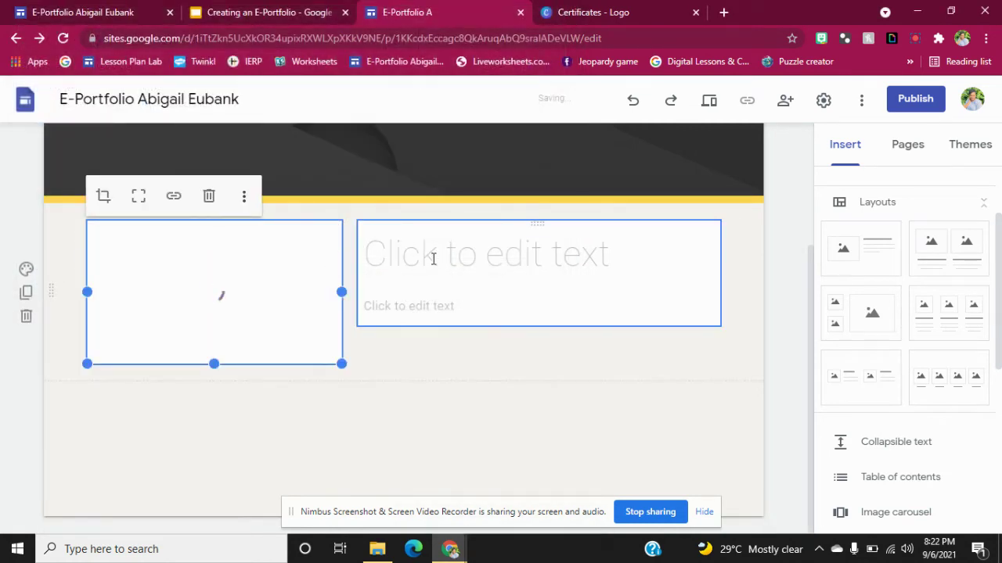
left_click(433, 258)
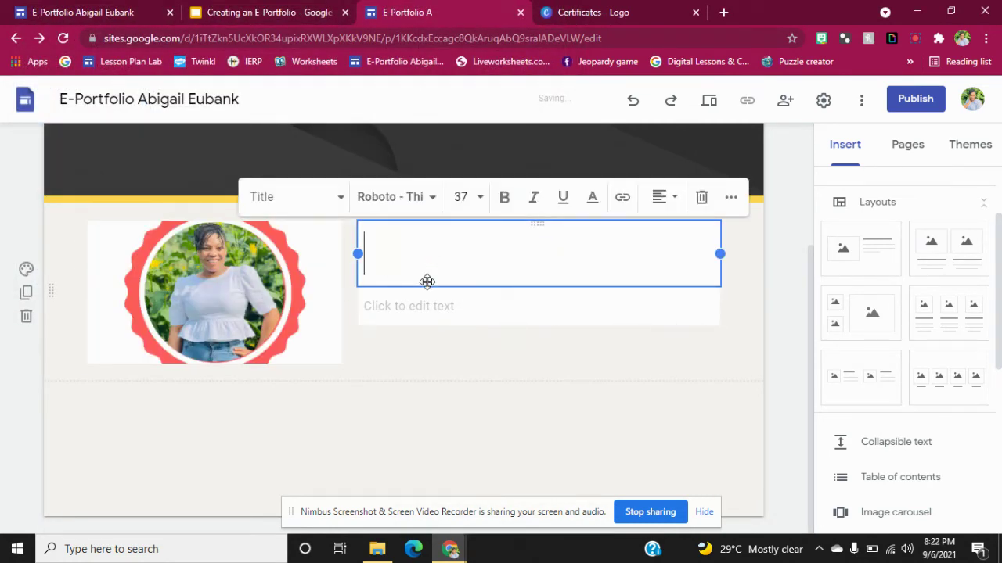
Type the portfolio owner's full name into the section heading.
type("Mrs.A")
key("BackSpace")
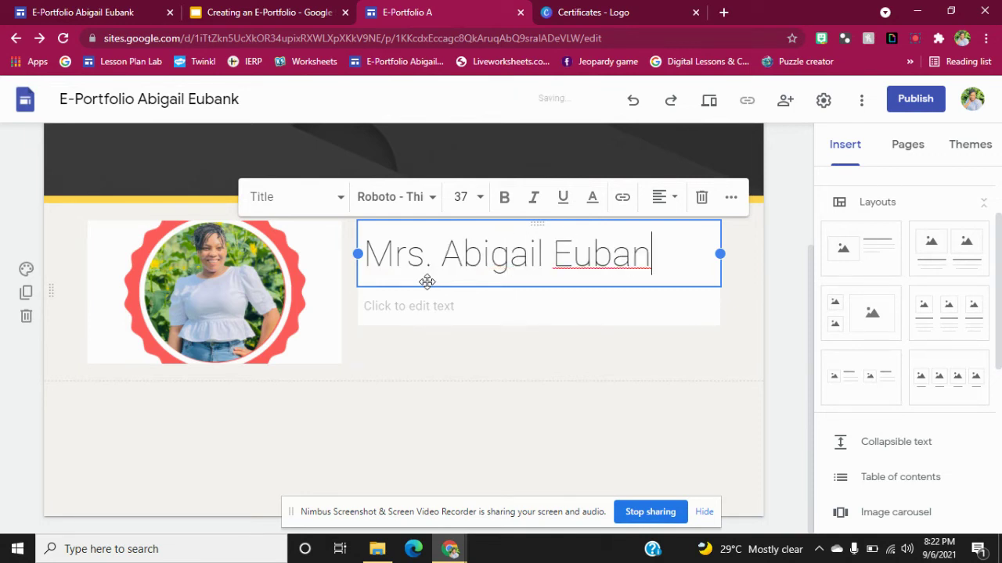
Write the greeting 'Hello my name is ........' in the body text below the heading.
left_click(409, 317)
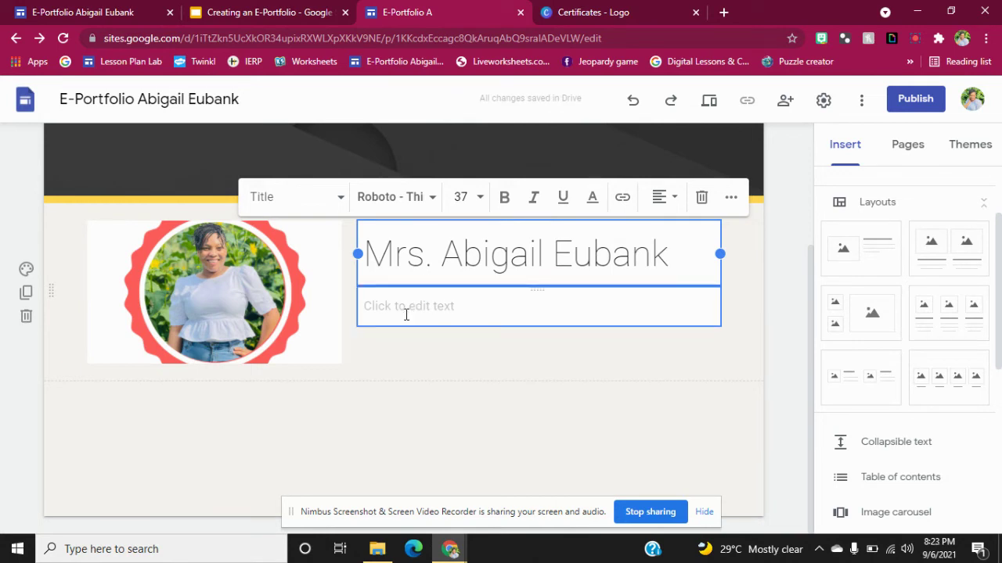
left_click(406, 317)
type("M")
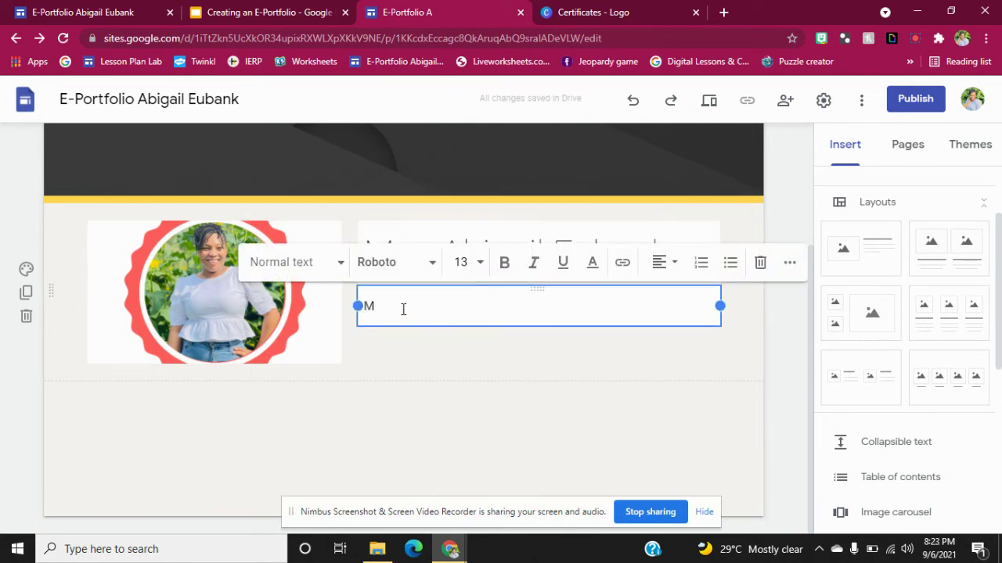
key("BackSpace")
type("Hello my name is ........")
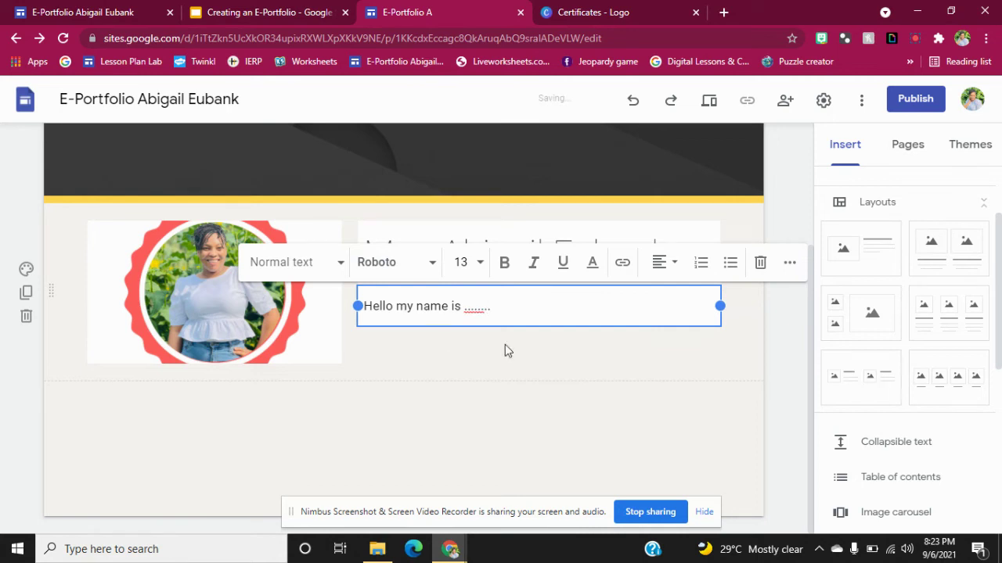
left_click(185, 293)
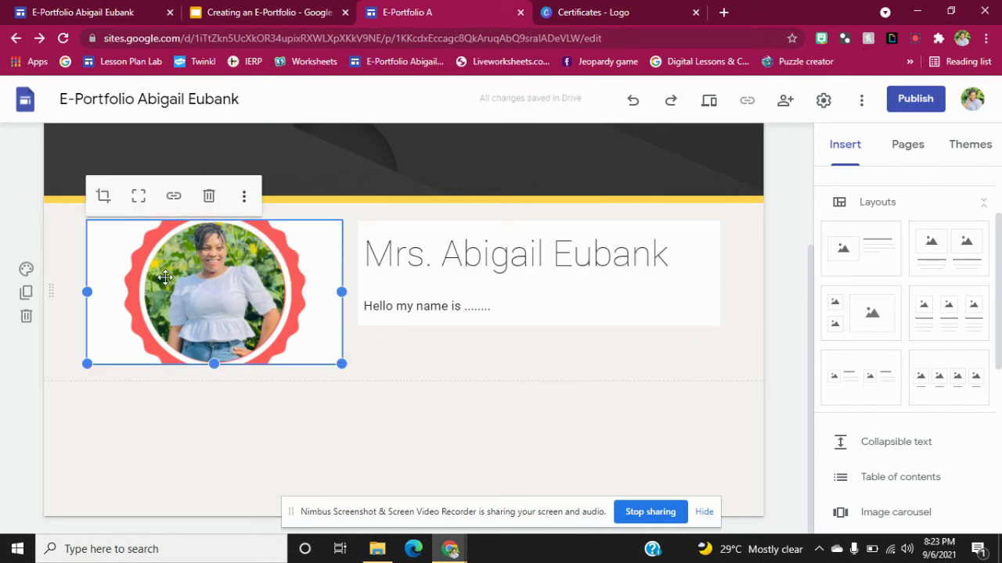
Restore the full profile picture with its name banner and shrink it to a smaller size.
left_click(138, 202)
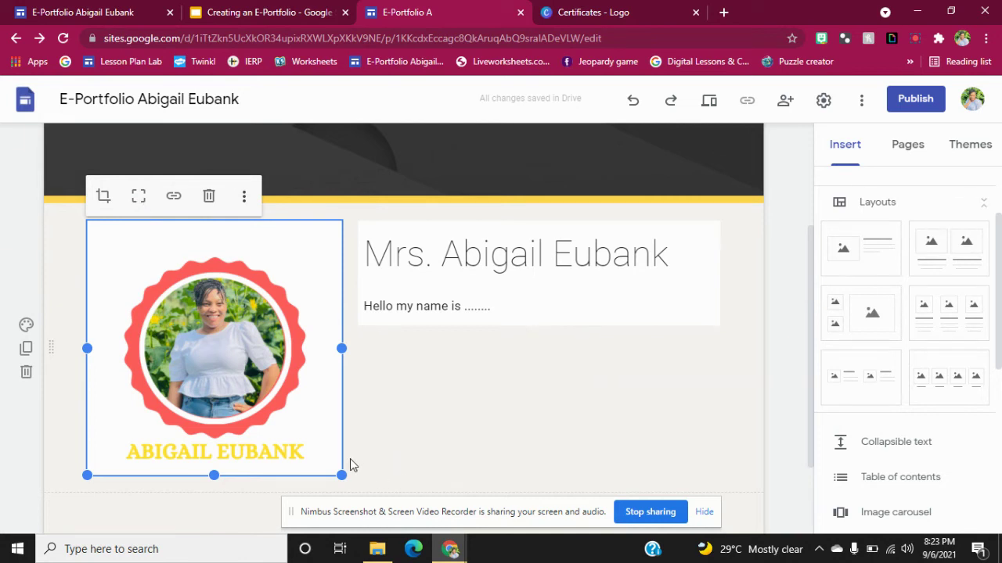
left_click_drag(341, 475, 302, 405)
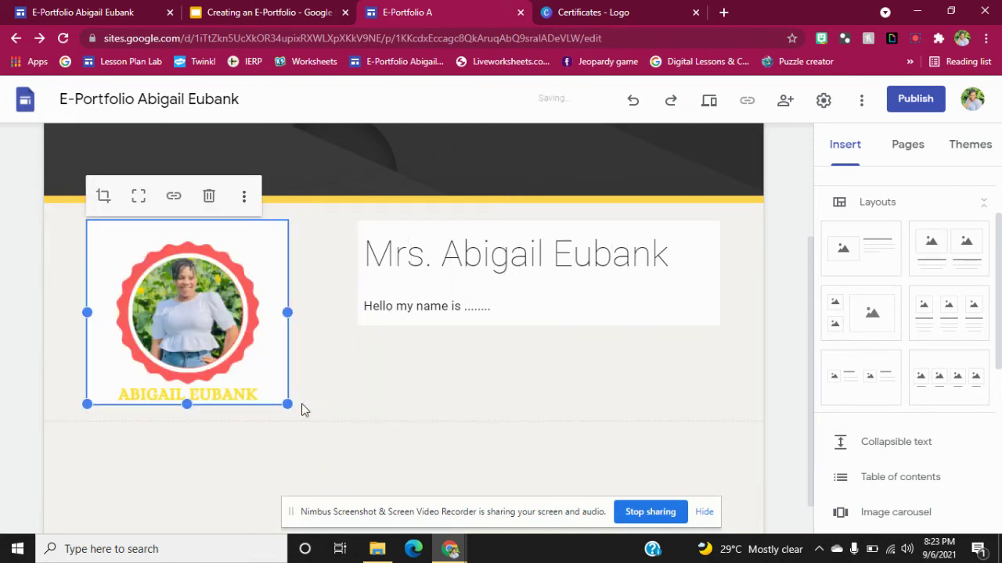
left_click(245, 202)
mouse_move(247, 203)
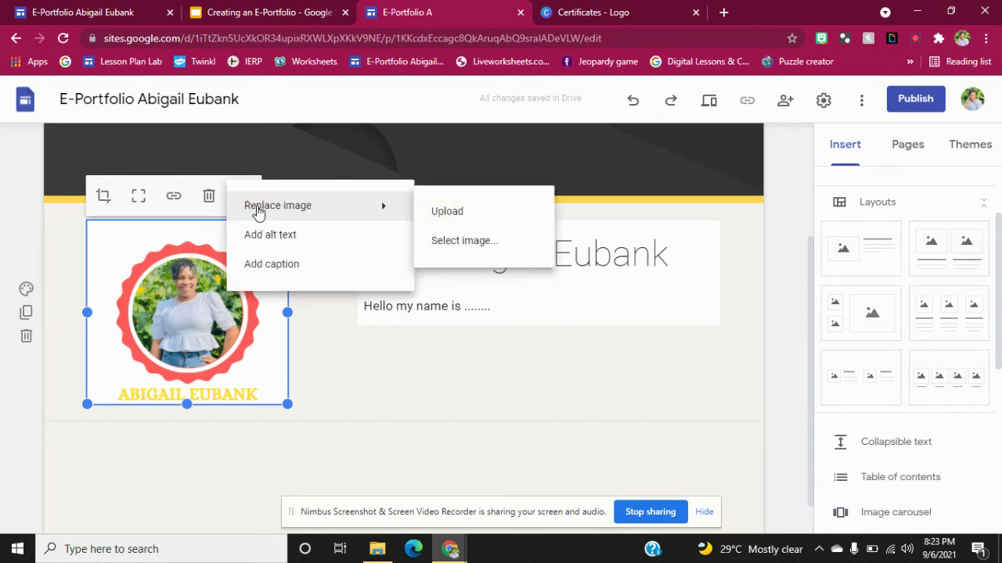
left_click(342, 377)
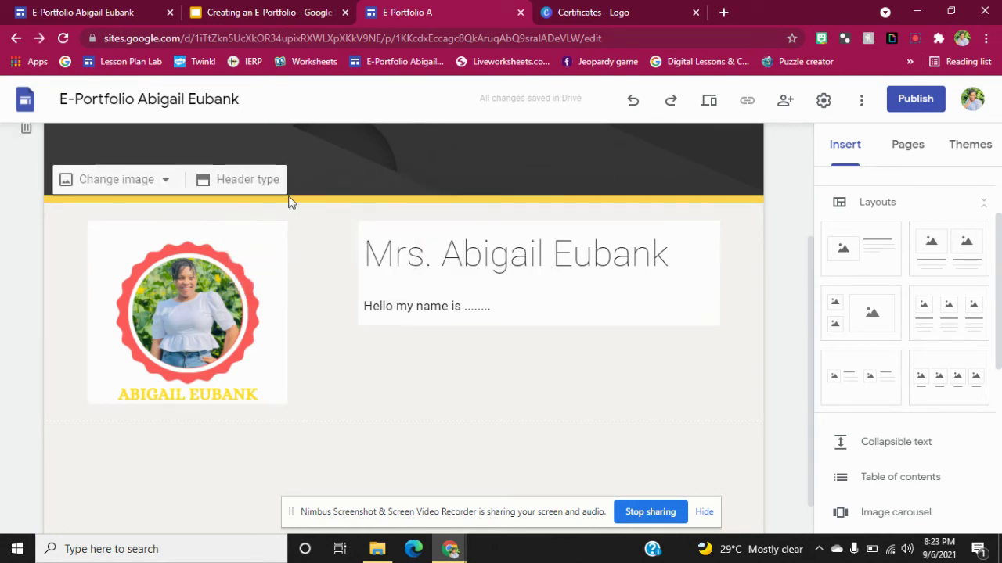
left_click(218, 243)
left_click(244, 202)
mouse_move(320, 217)
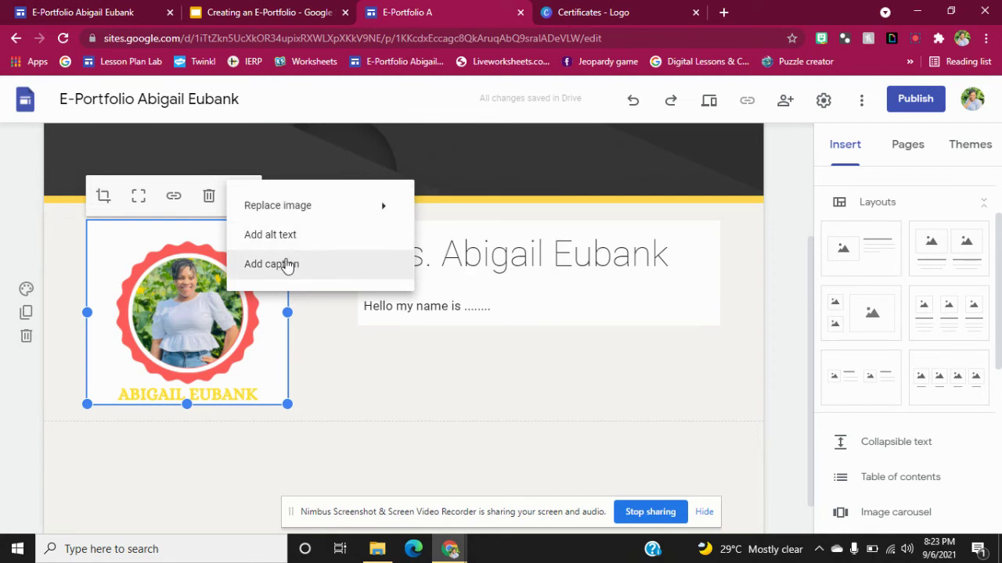
left_click(381, 363)
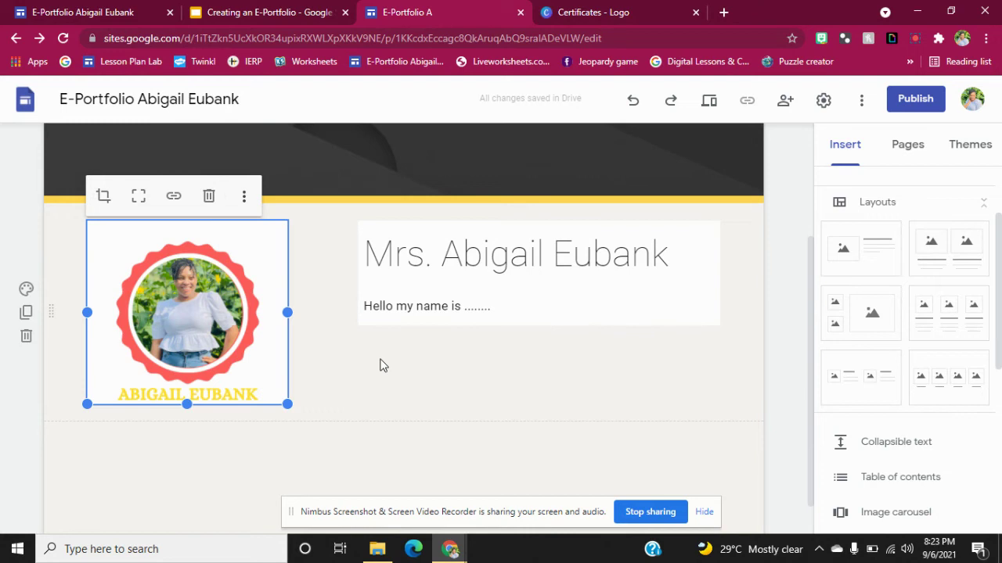
Crop the profile picture, zooming it in slightly within its frame.
left_click(231, 267)
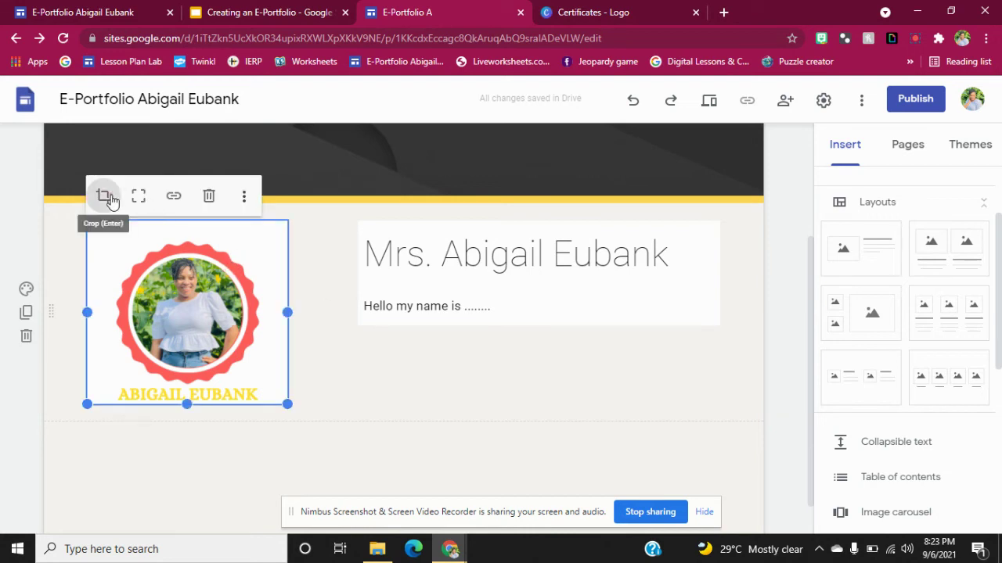
left_click(108, 196)
left_click_drag(103, 198, 84, 213)
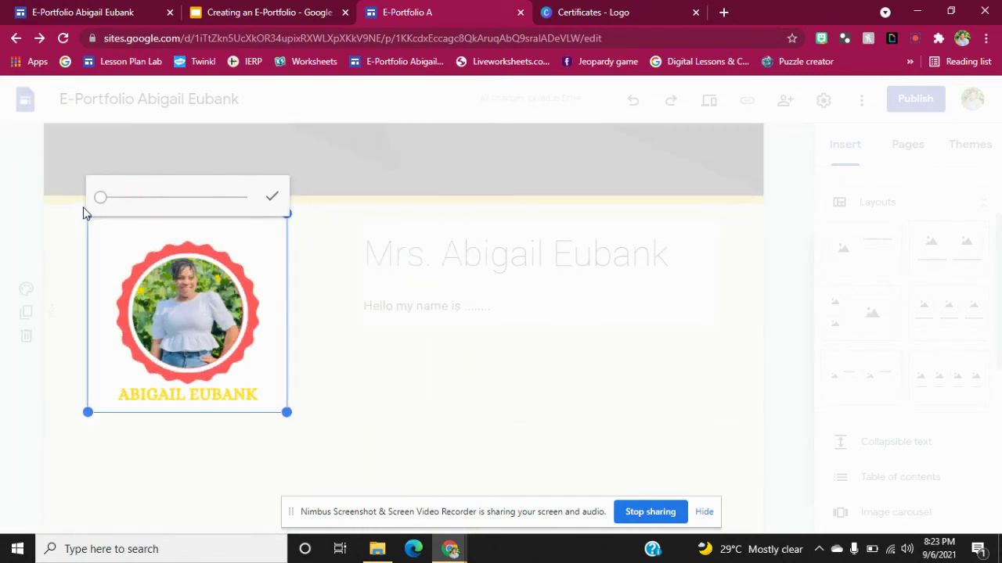
left_click(271, 198)
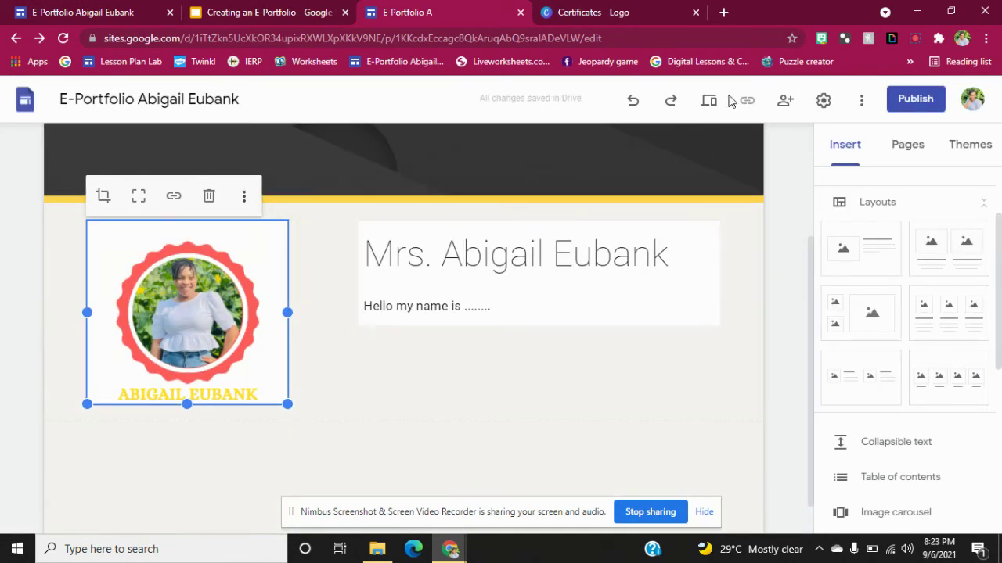
left_click_drag(1000, 219, 991, 148)
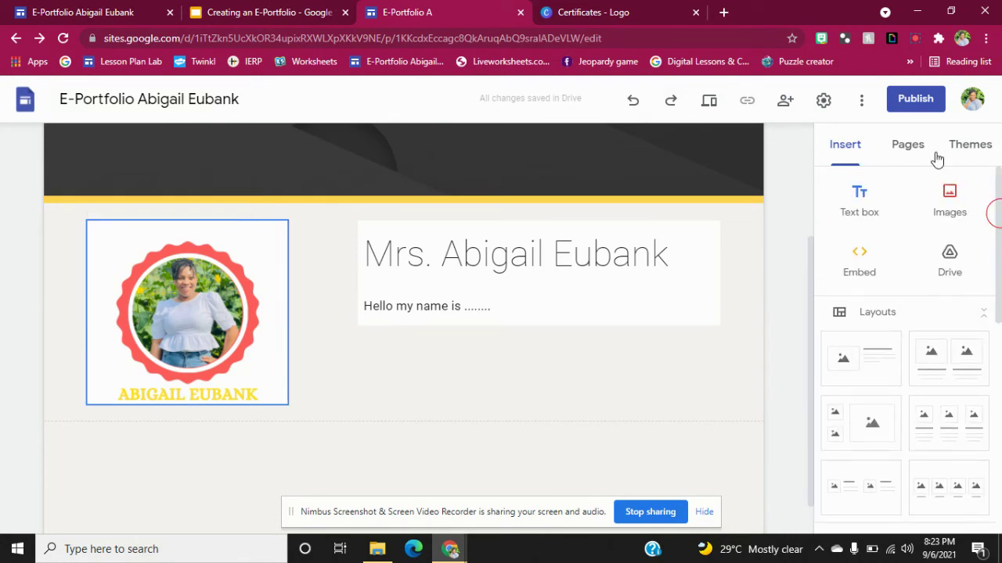
Go to the Home page and select the profile picture.
scroll(811, 249, "up", 3)
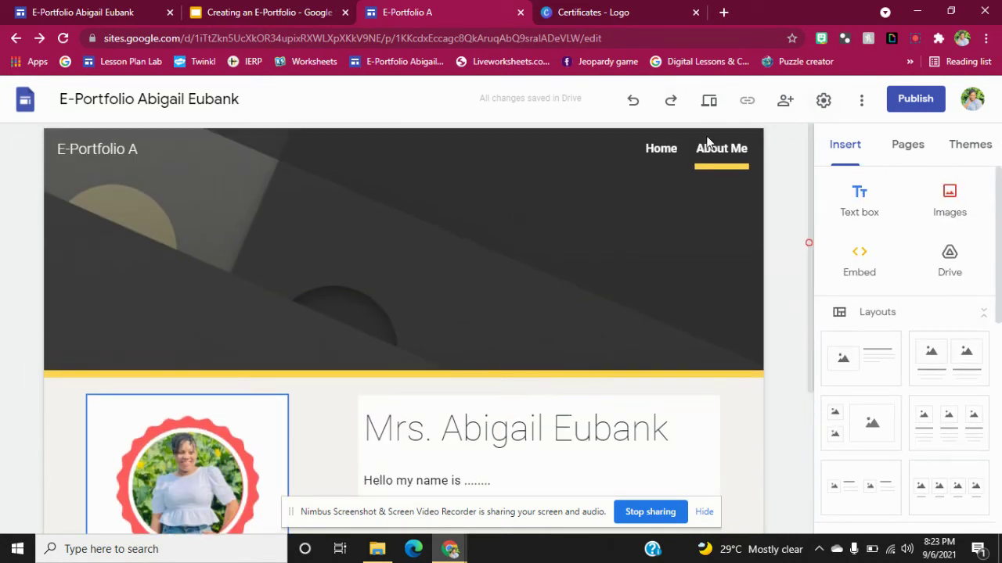
left_click(727, 150)
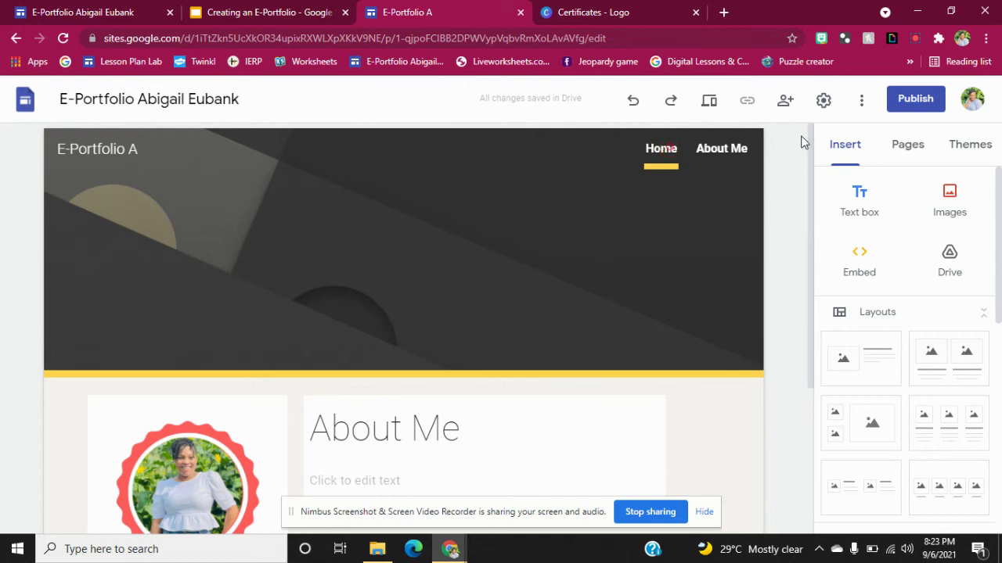
scroll(813, 213, "down", 1)
scroll(813, 215, "down", 1)
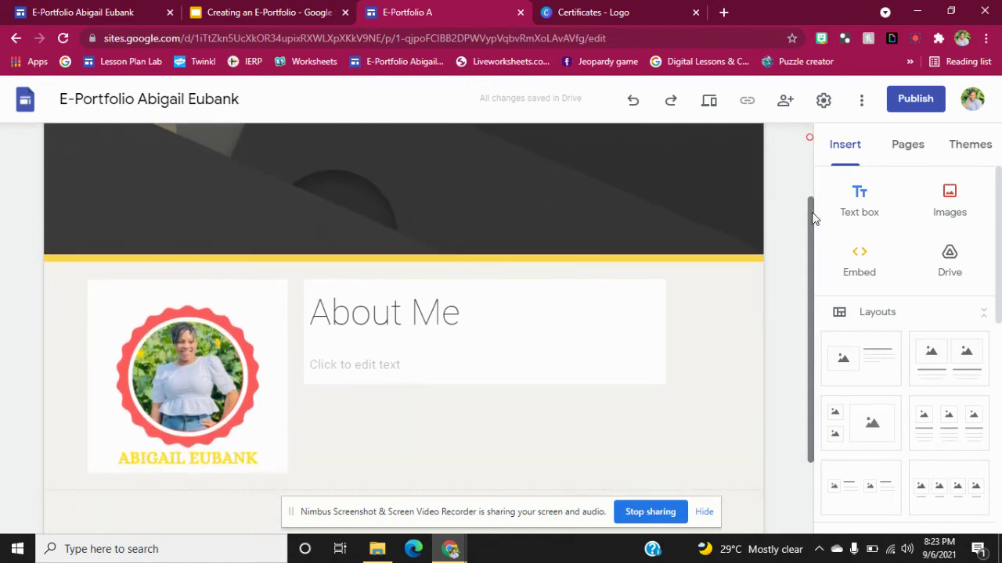
left_click(263, 351)
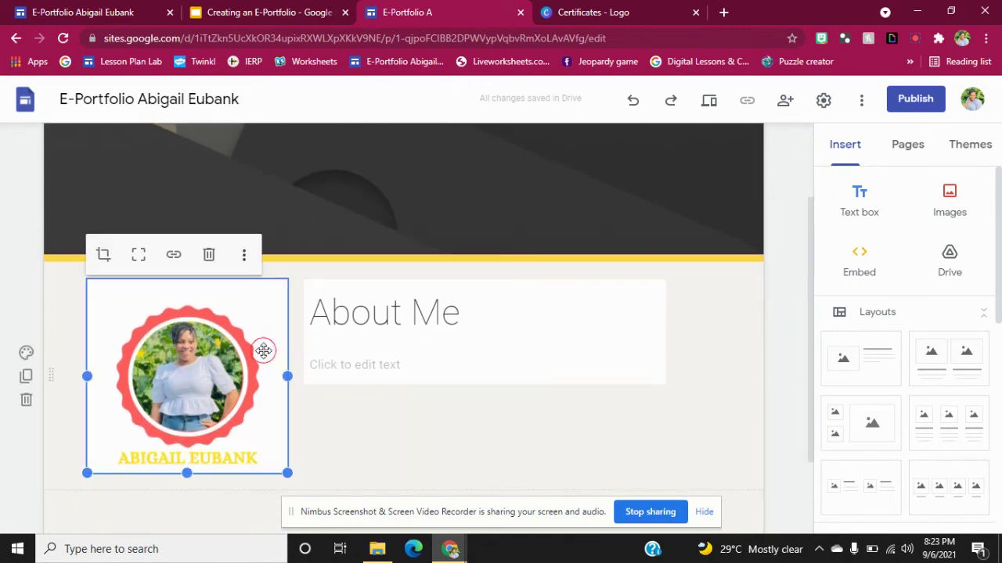
Link the profile picture to the About Me page.
left_click(179, 253)
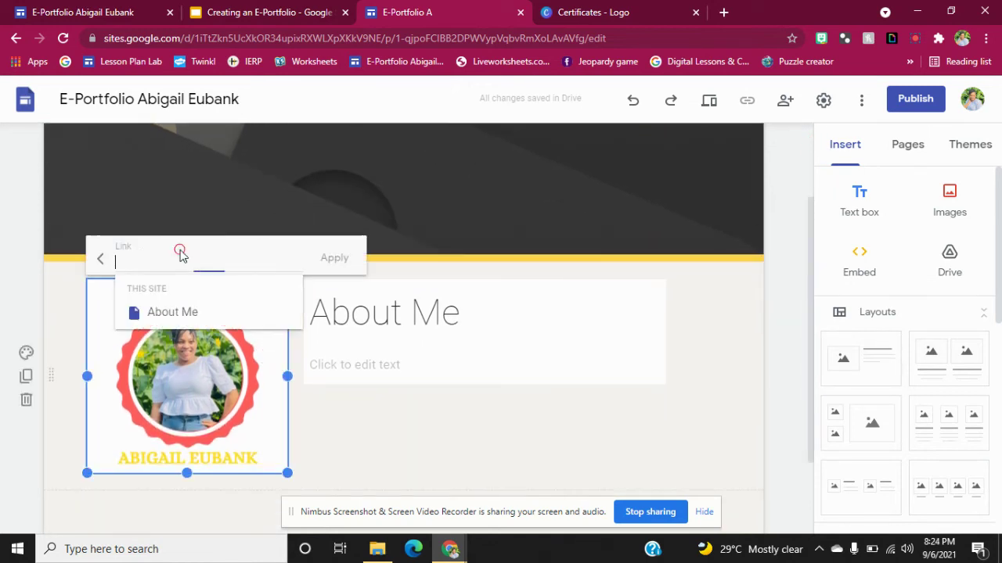
left_click(189, 310)
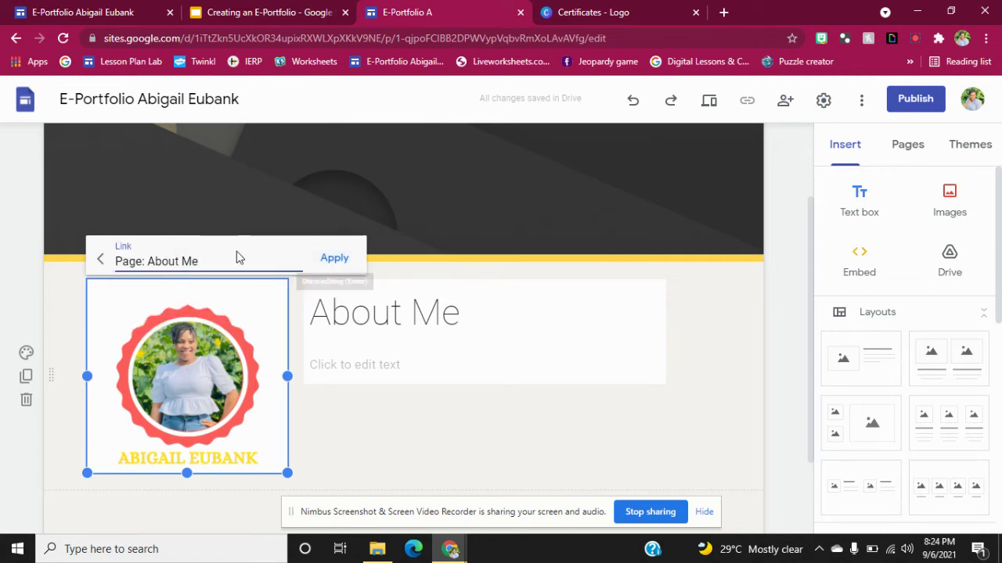
left_click(103, 262)
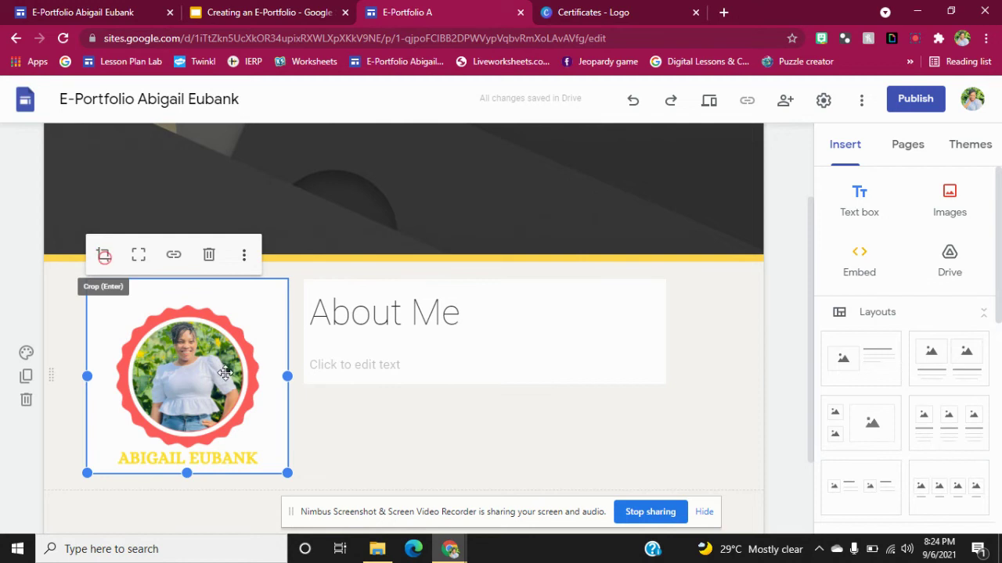
left_click(172, 262)
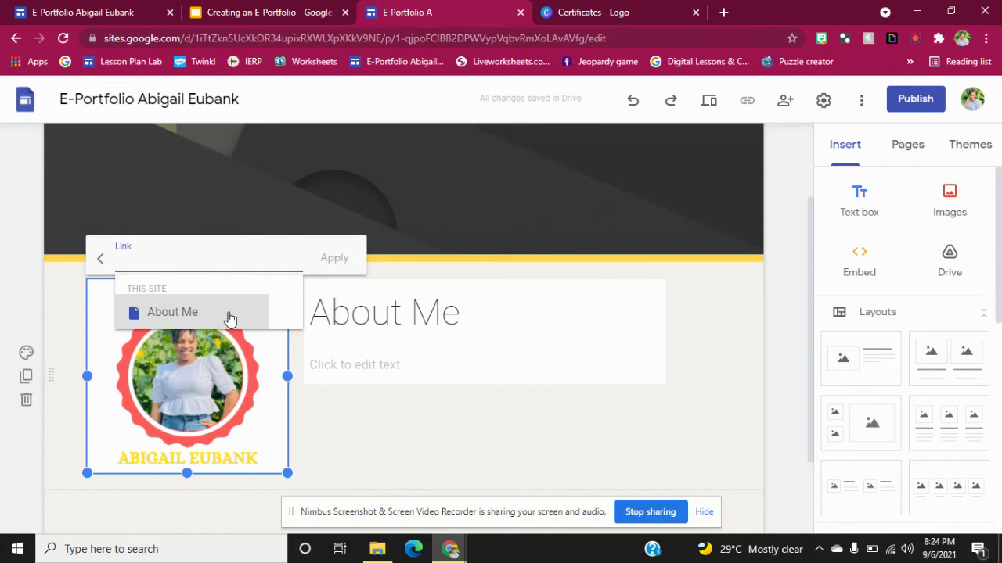
left_click(229, 316)
left_click(333, 259)
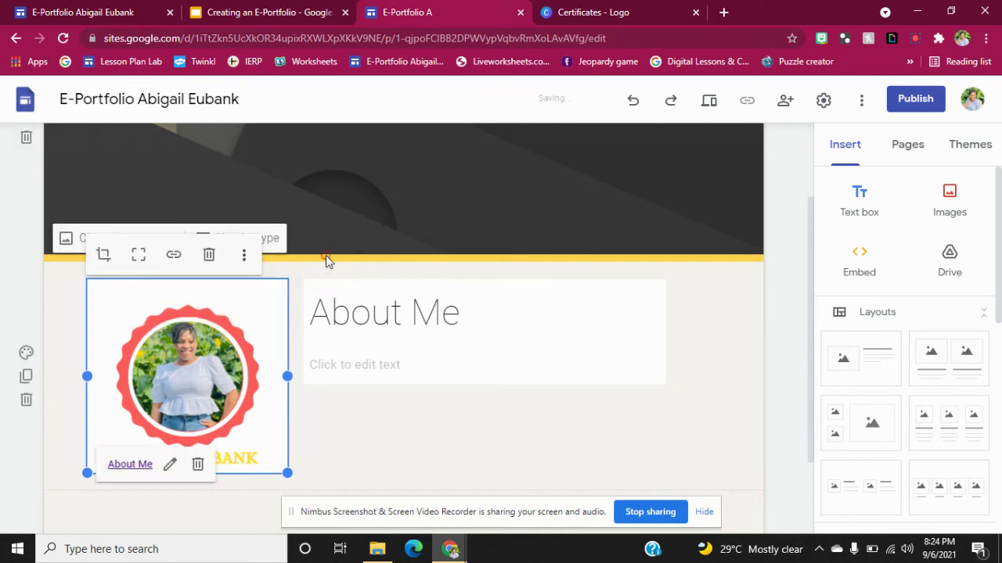
left_click(781, 269)
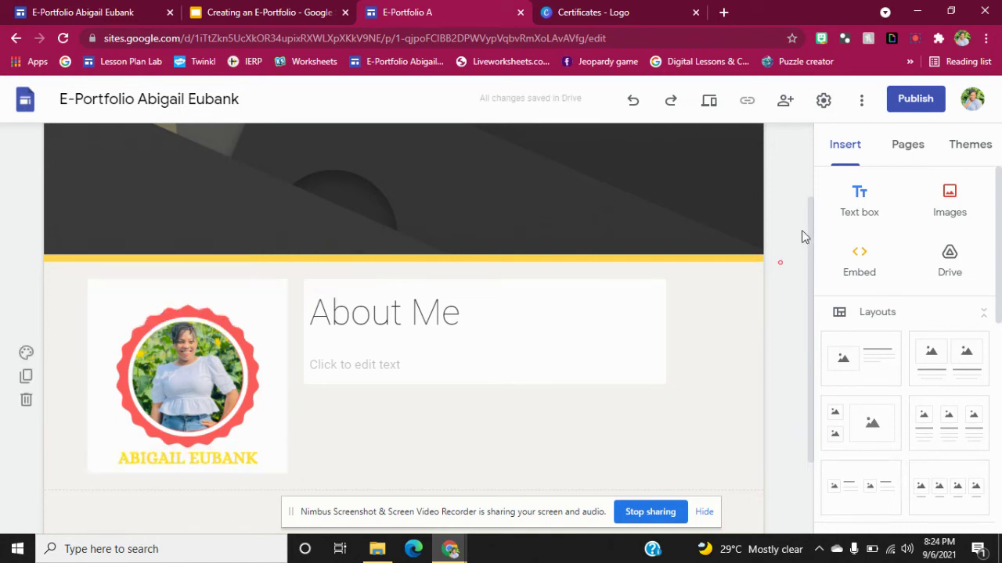
left_click_drag(812, 213, 832, 388)
left_click_drag(839, 292, 840, 152)
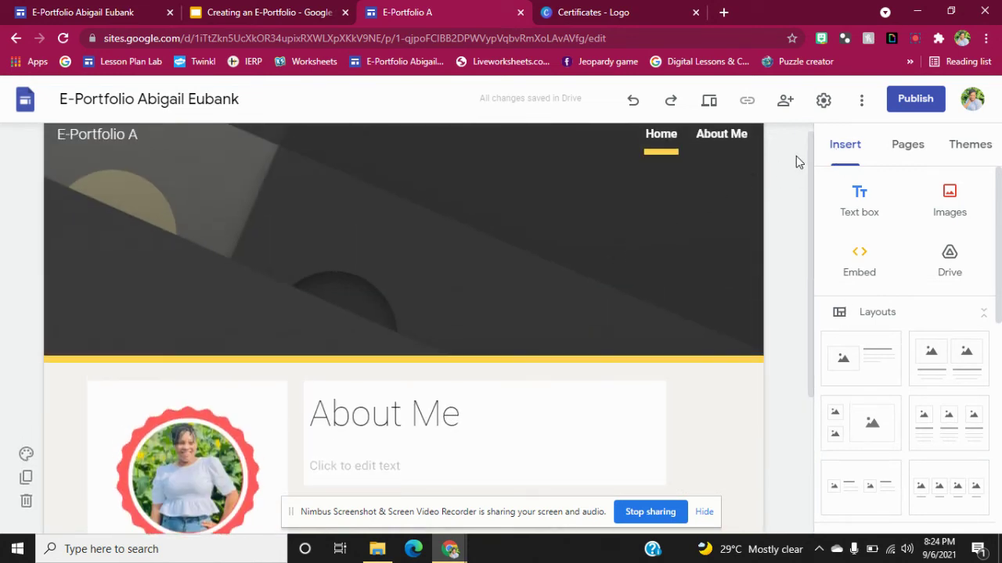
Add a four-image grid and upload the Certificates and Job Description badges into its first two slots.
scroll(994, 197, "down", 4)
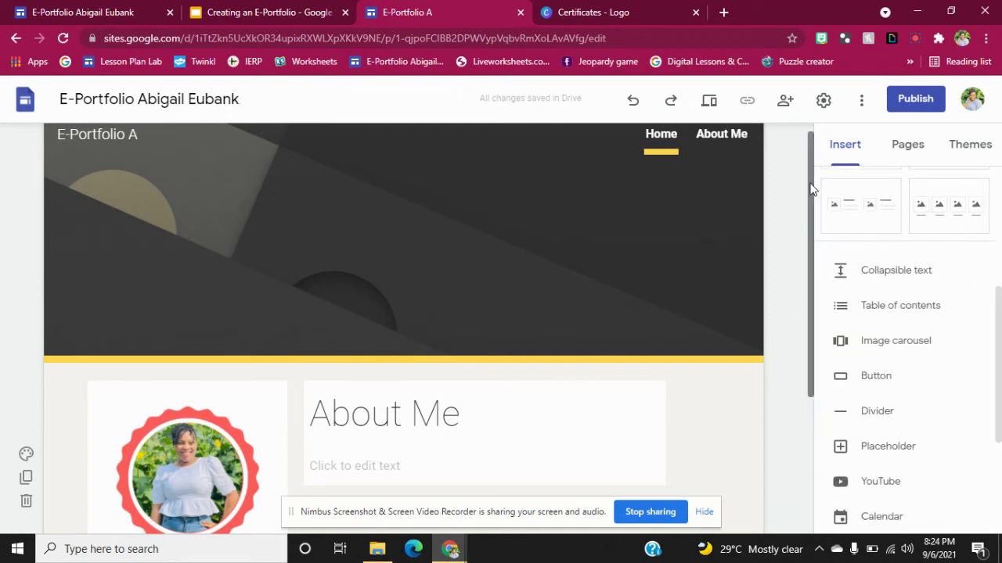
scroll(811, 188, "down", 3)
left_click(943, 224)
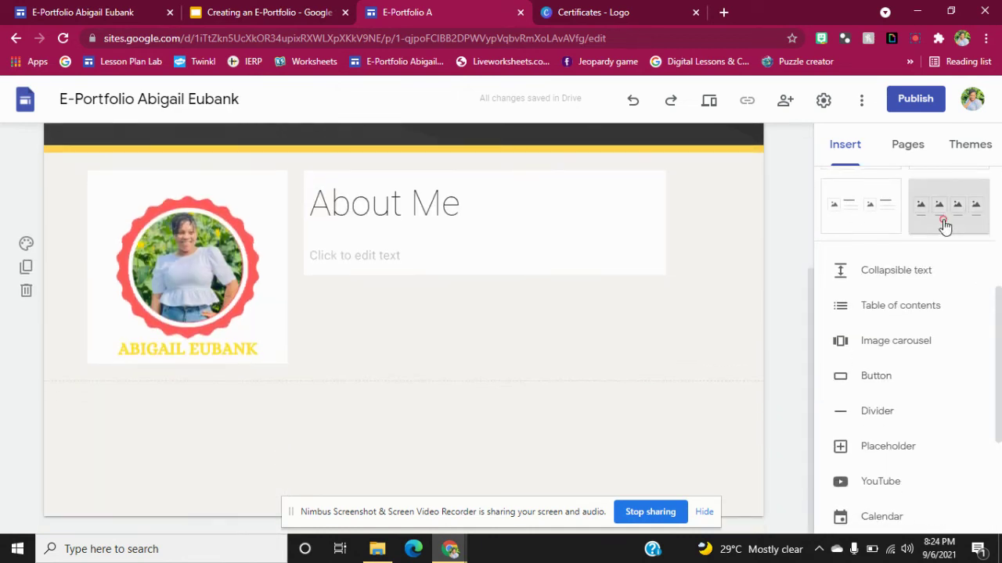
left_click(159, 271)
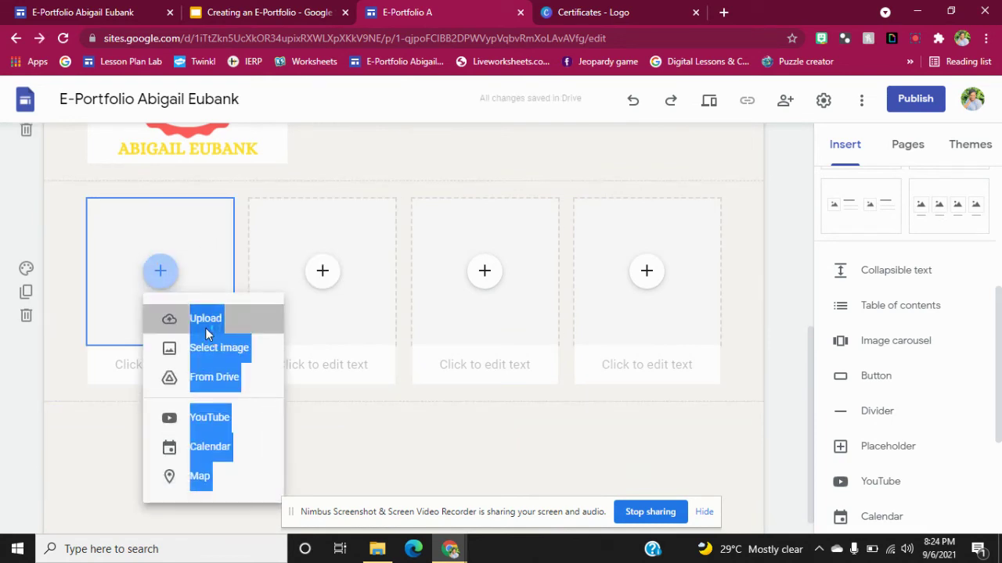
left_click(205, 319)
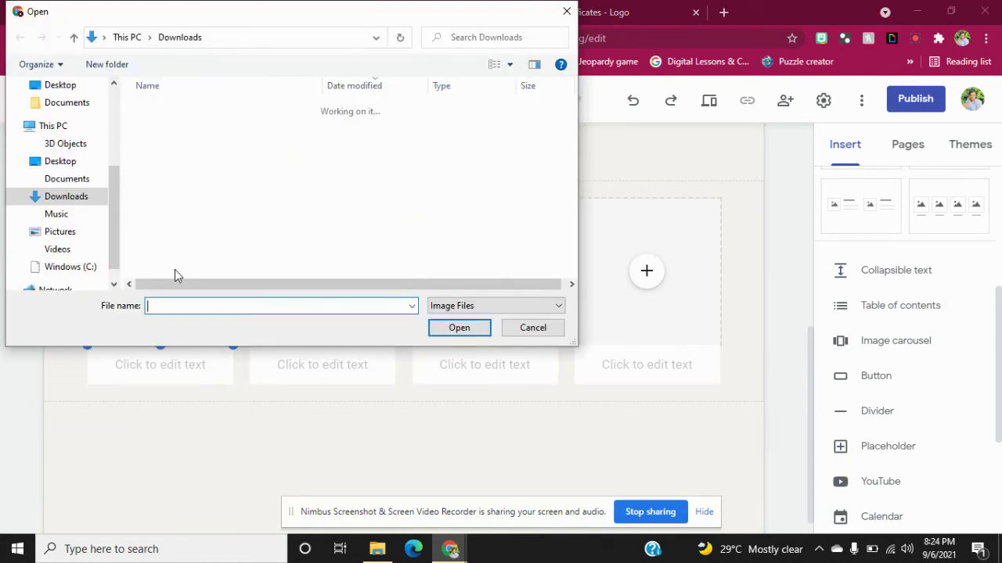
left_click(167, 160)
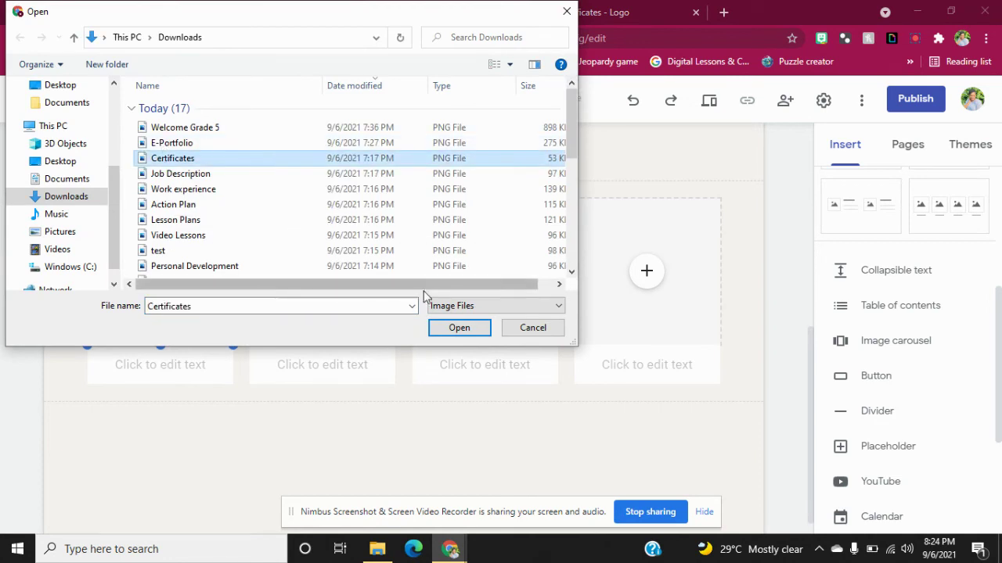
left_click(458, 327)
left_click(323, 271)
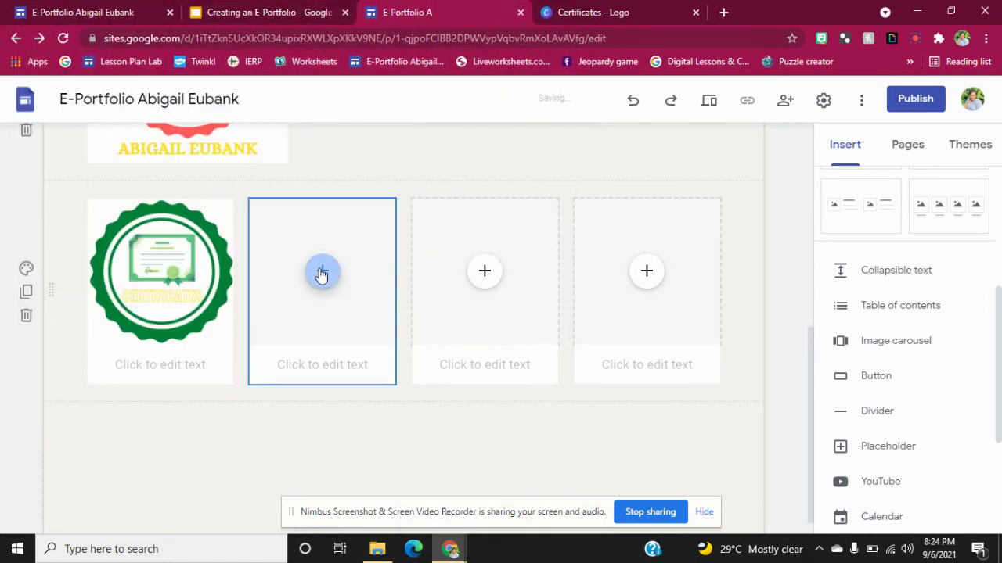
left_click(366, 315)
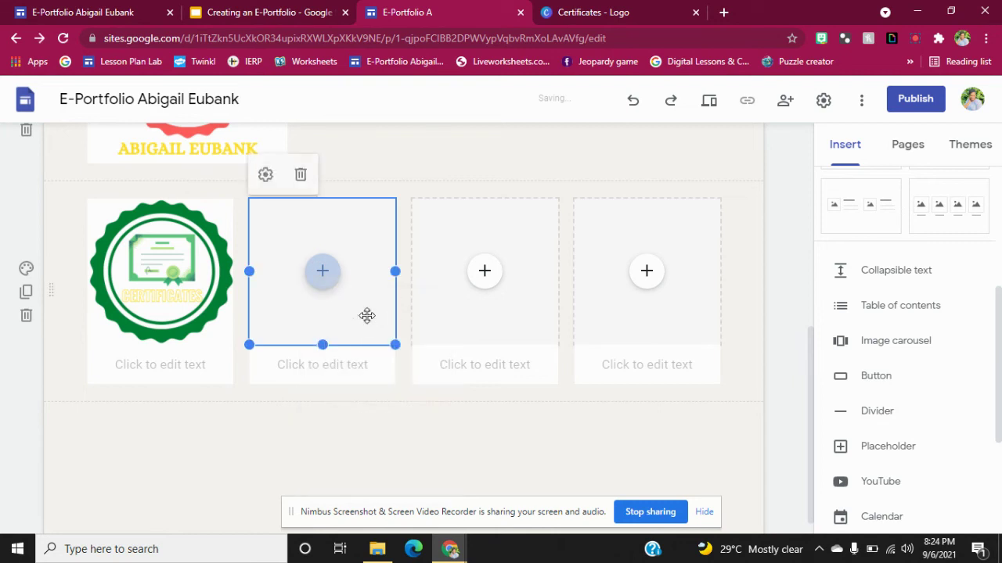
left_click(176, 173)
left_click(454, 330)
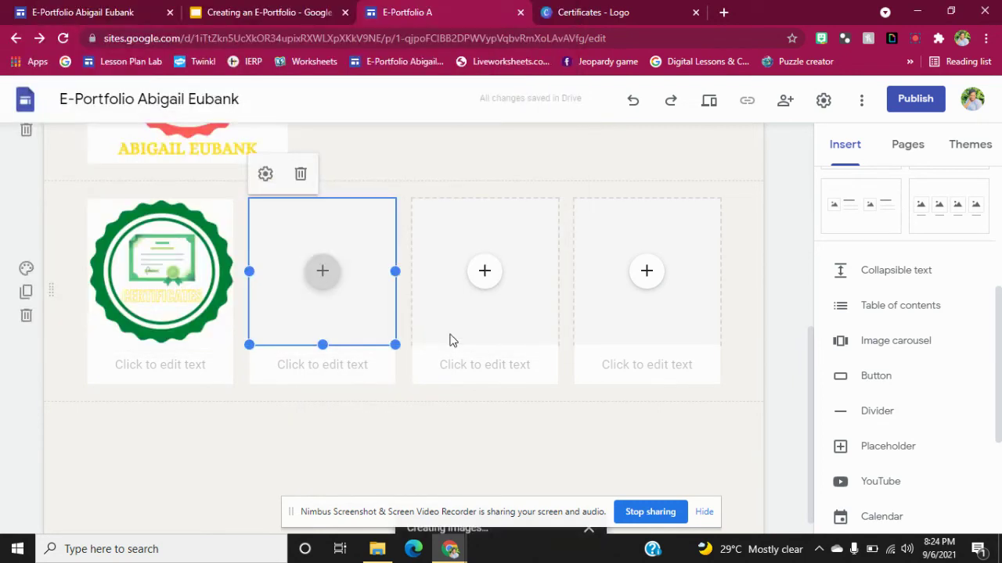
Upload the Work Experience and Action Plan badges into the third and fourth grid slots.
left_click(485, 274)
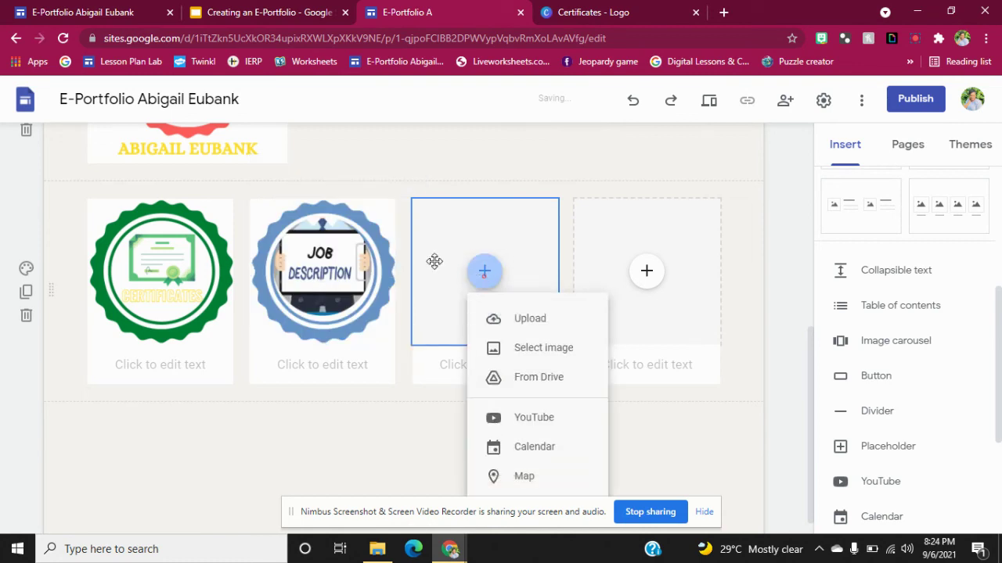
left_click(516, 319)
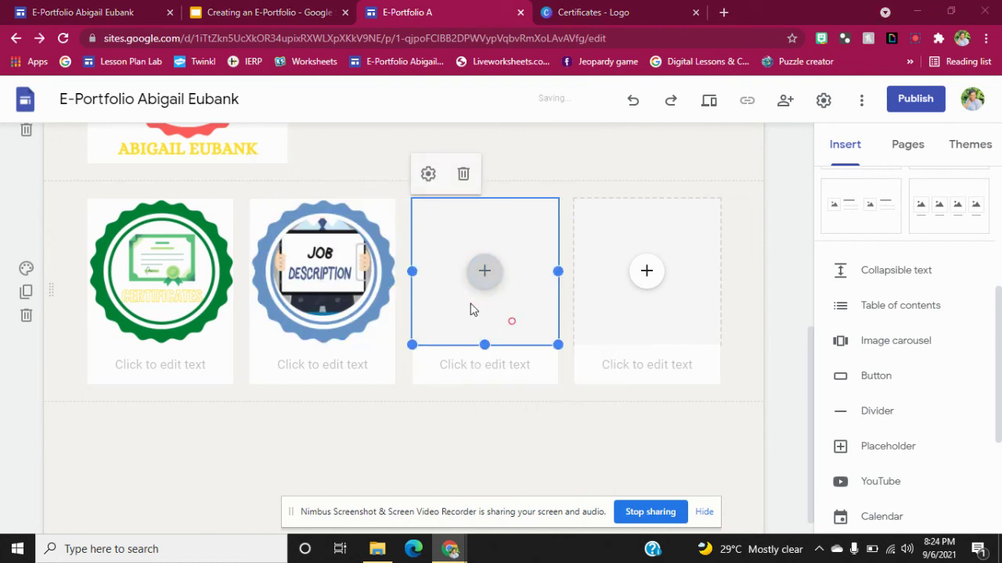
left_click(184, 190)
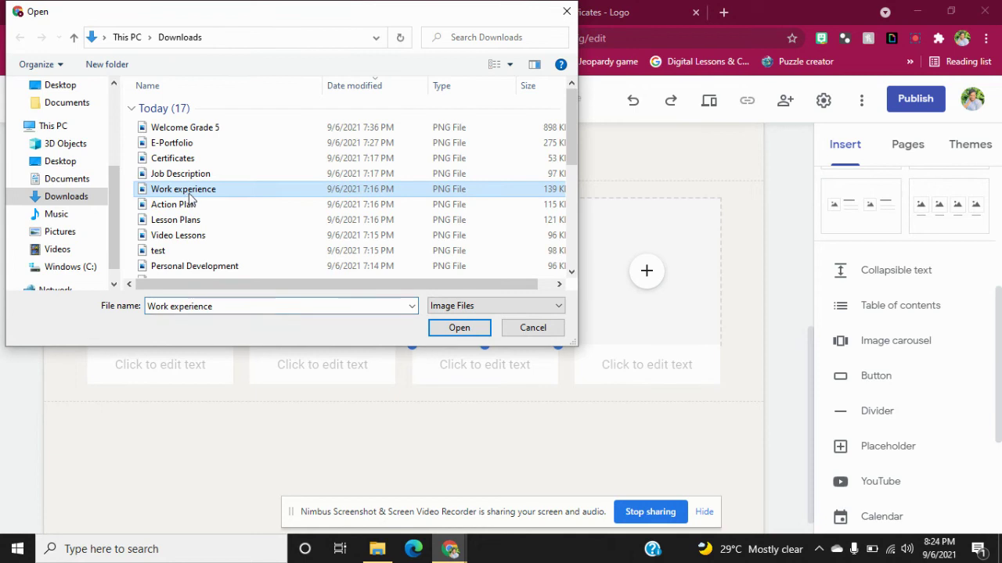
left_click(475, 329)
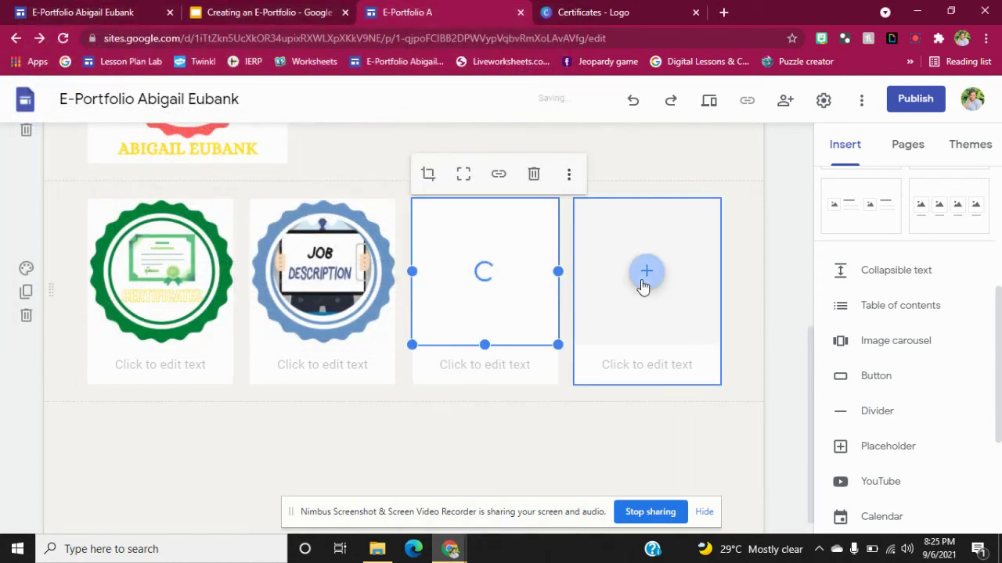
left_click(642, 285)
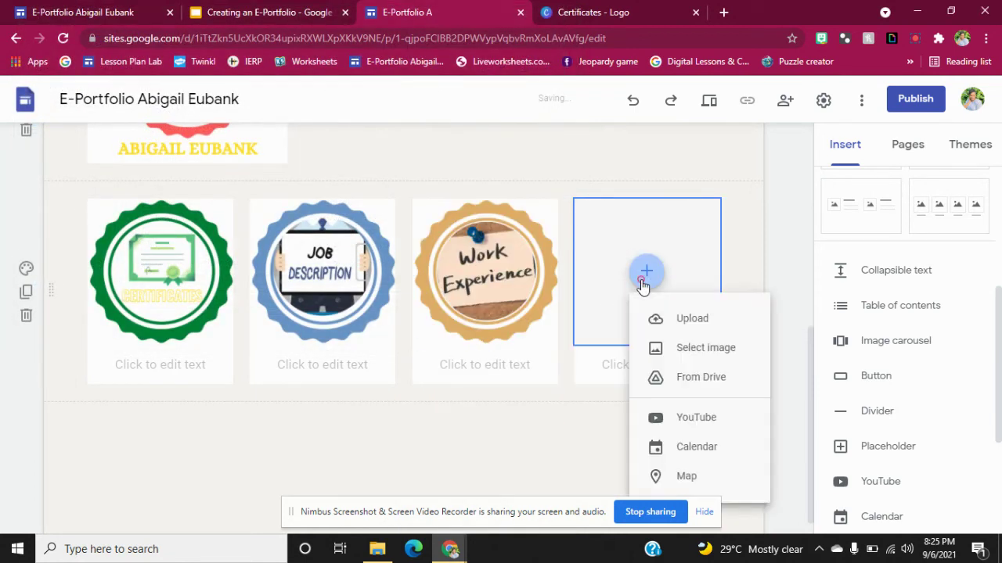
left_click(673, 321)
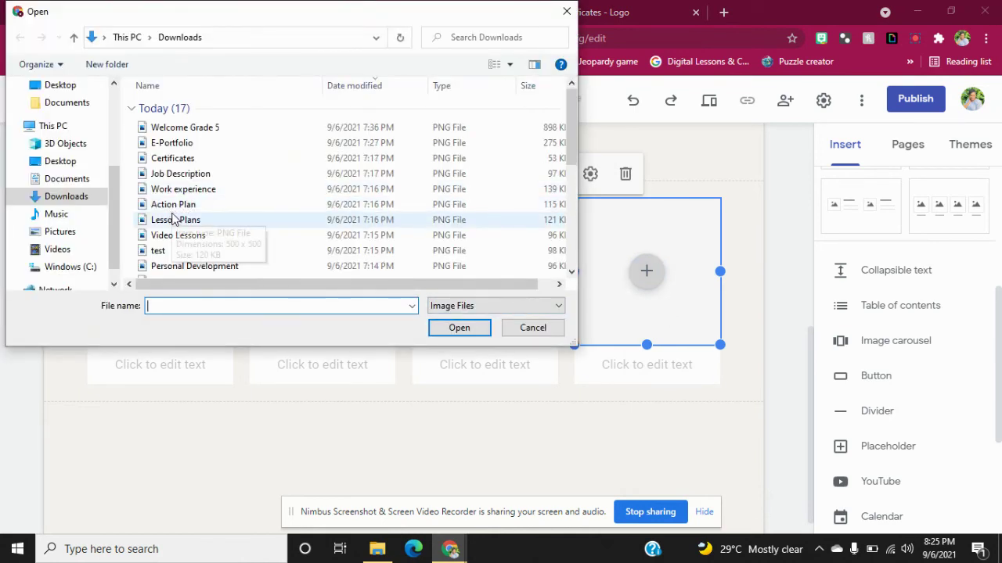
left_click(172, 205)
left_click(449, 327)
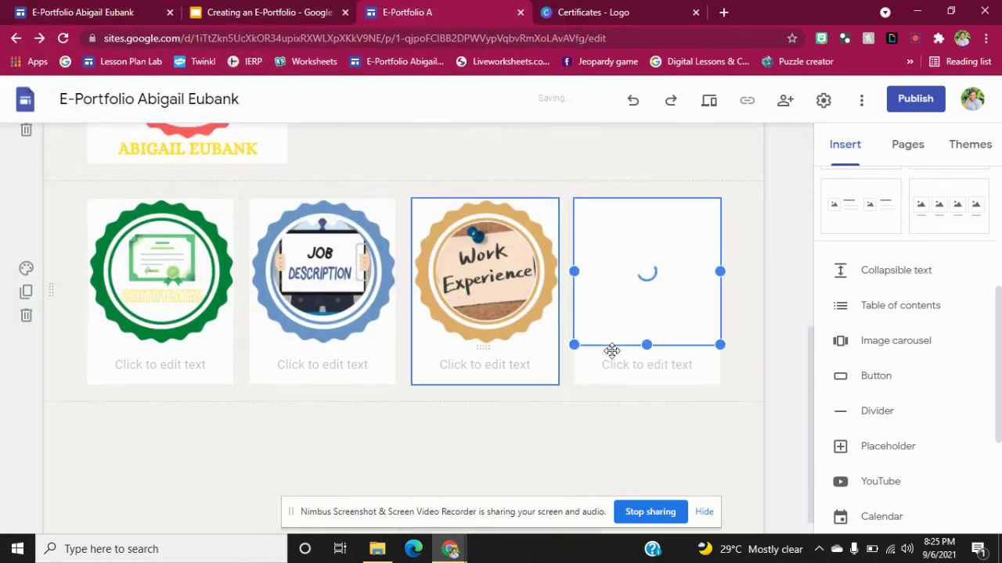
mouse_move(807, 359)
left_mouse_down()
mouse_move(814, 277)
mouse_move(813, 367)
left_mouse_up()
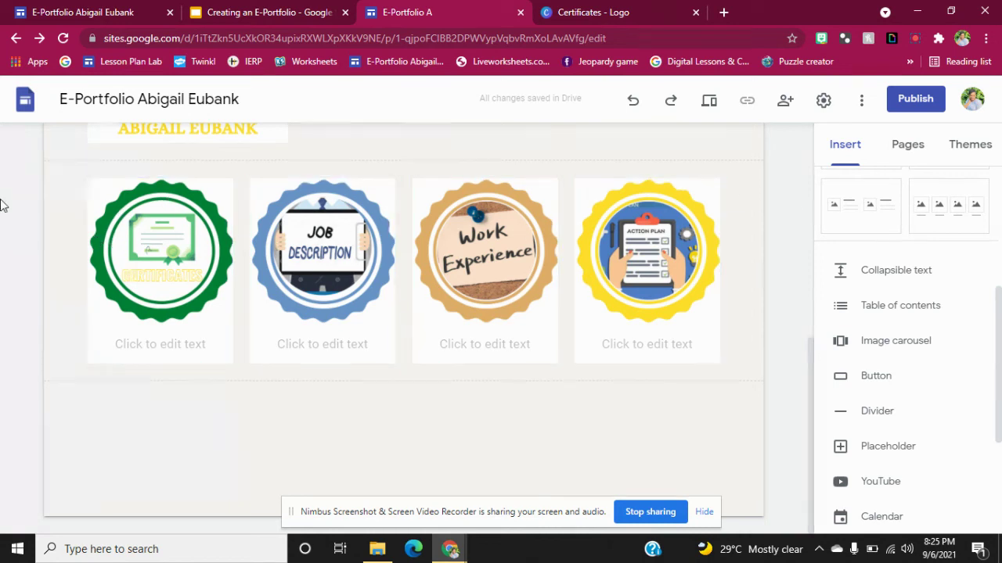
Create a 'Certificates' page, delete its header title, and return to the Home page.
left_click(926, 142)
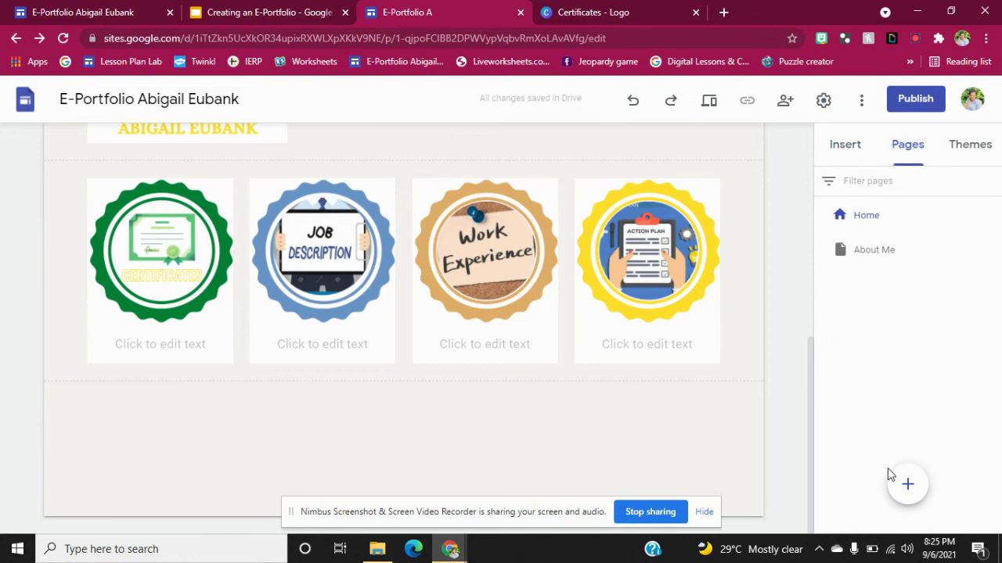
left_click(907, 486)
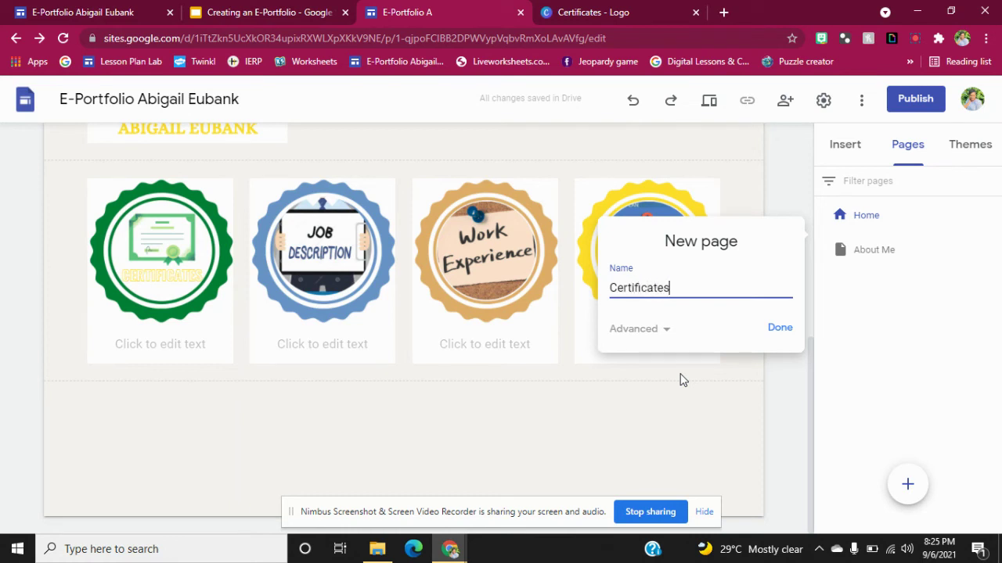
left_click(770, 335)
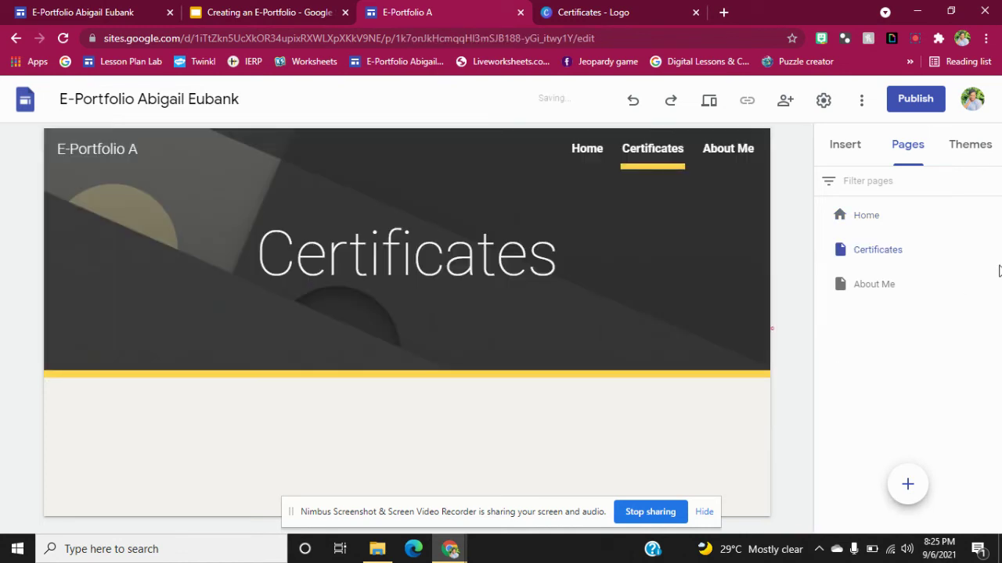
left_click(554, 288)
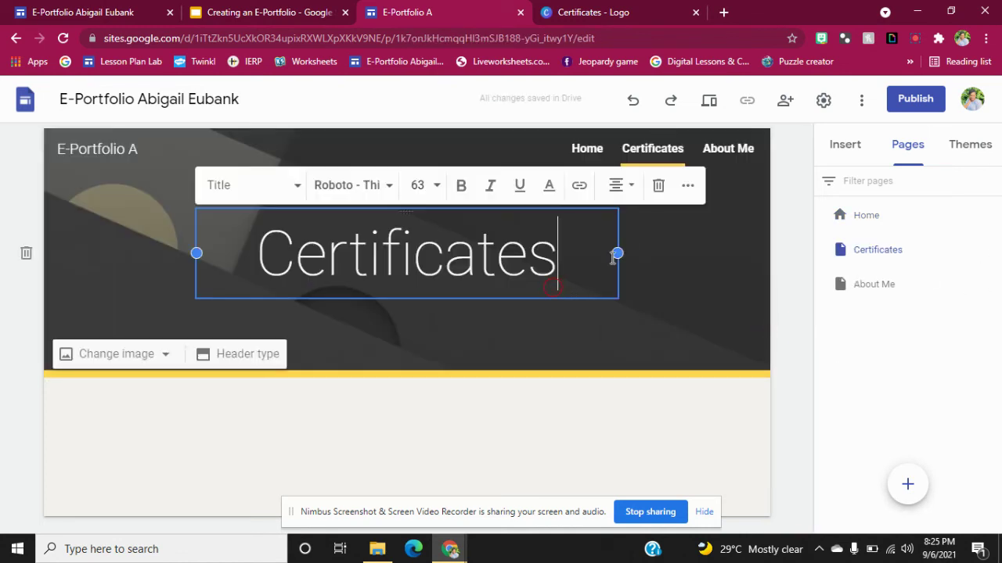
left_click(659, 187)
left_click(588, 153)
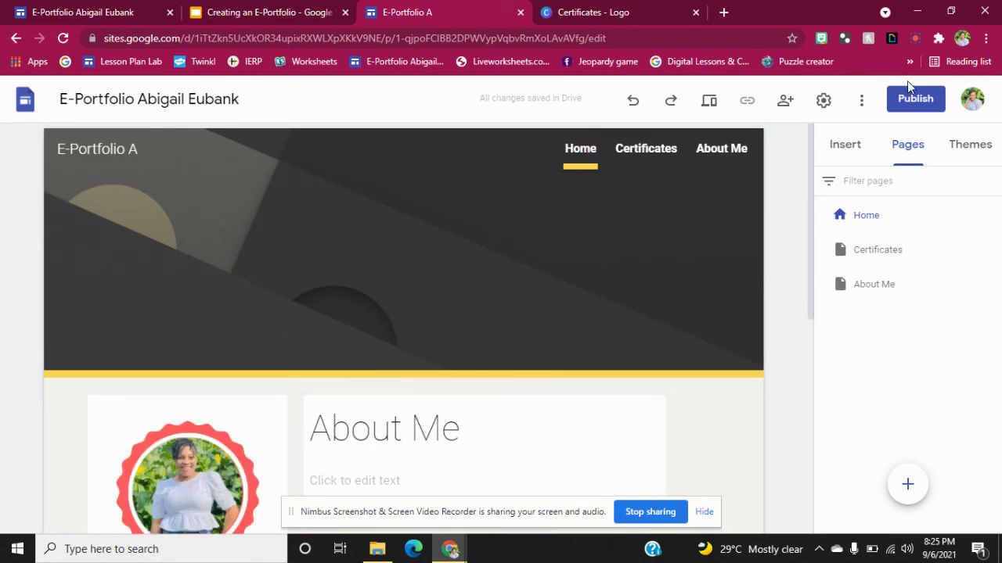
Link the Certificates badge image to the Certificates page.
left_click_drag(812, 130, 812, 313)
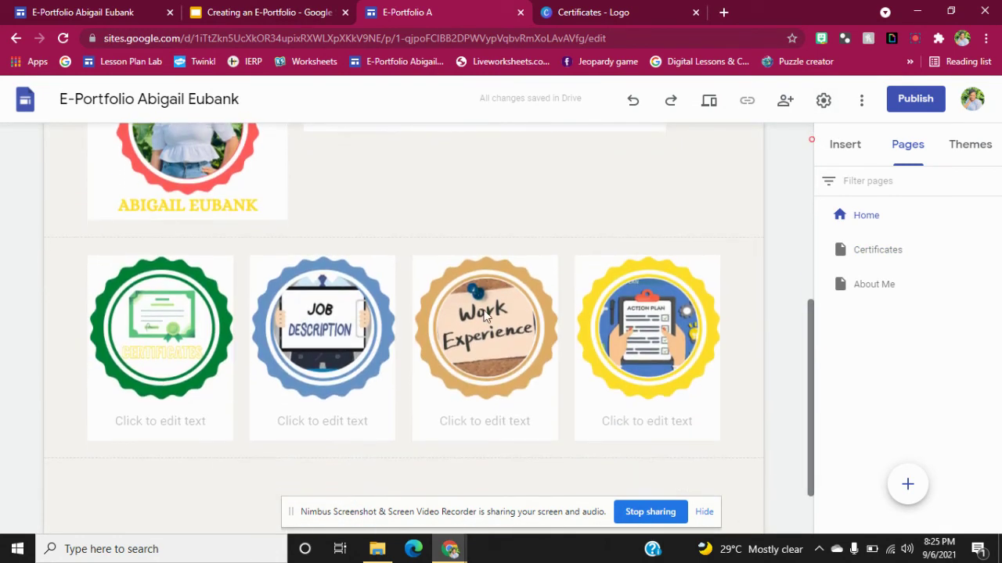
left_click(156, 327)
left_click(156, 327)
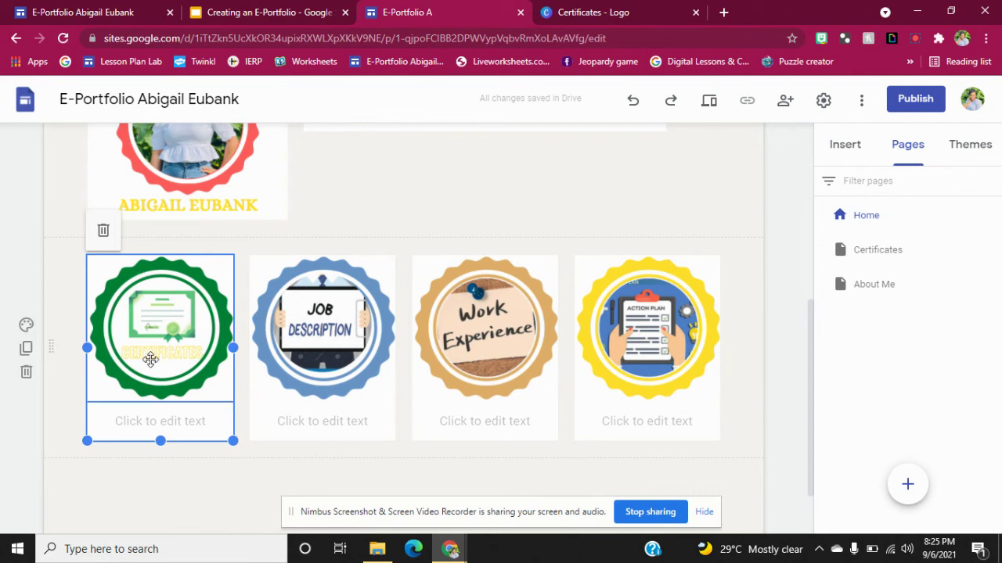
left_click(175, 231)
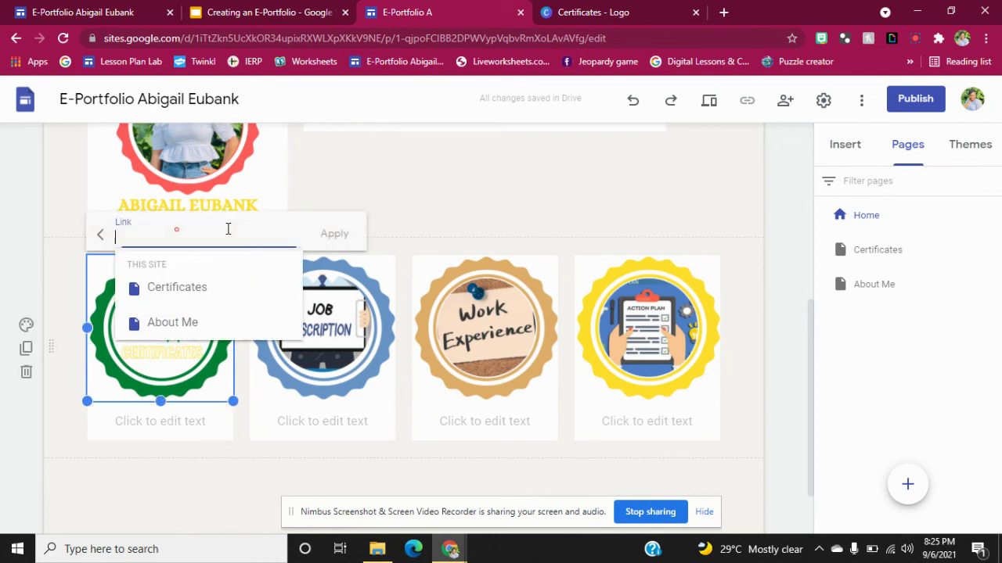
left_click(175, 286)
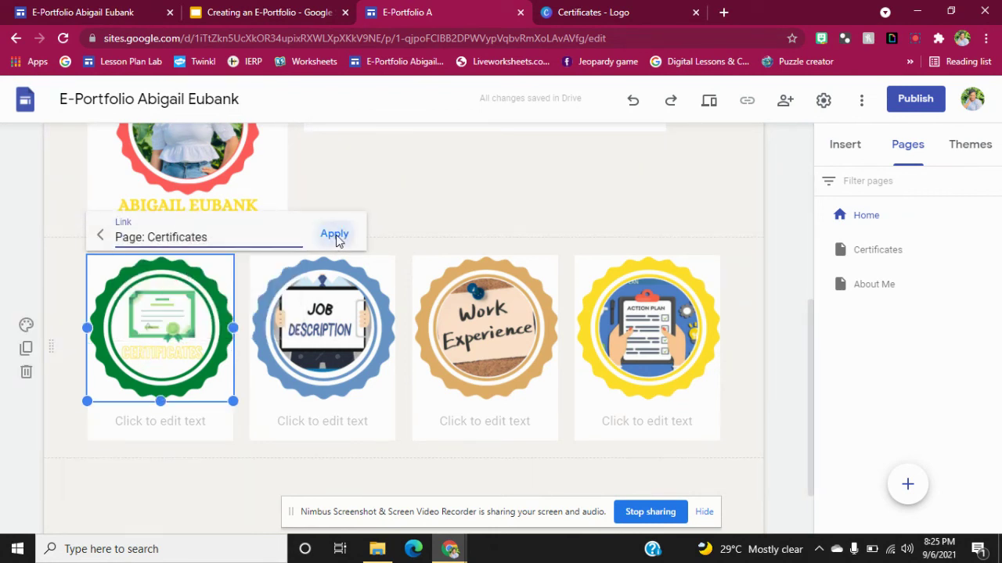
left_click(334, 234)
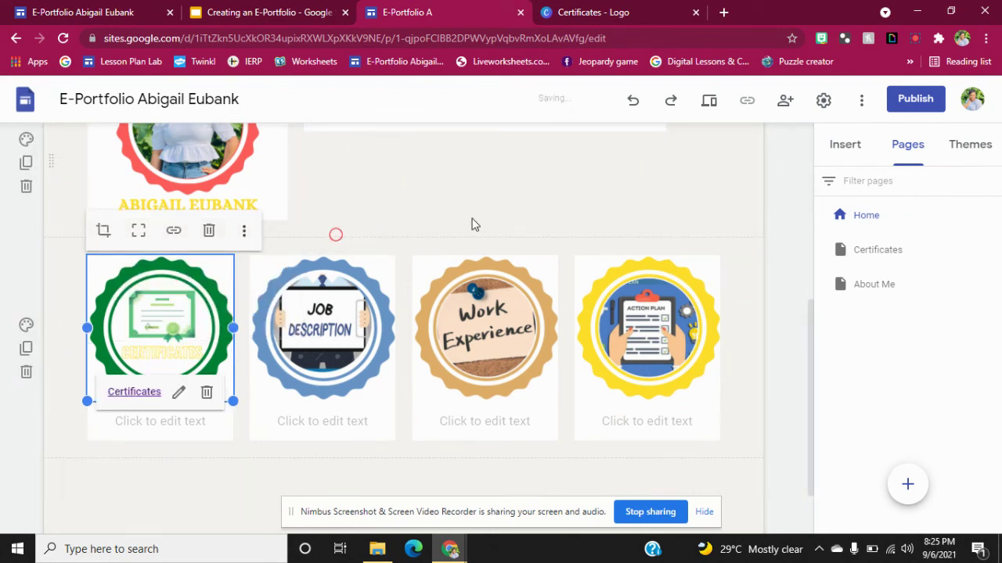
Edit the Certificates page name in Pages, leaving it as 'Certificates'.
double_click(905, 251)
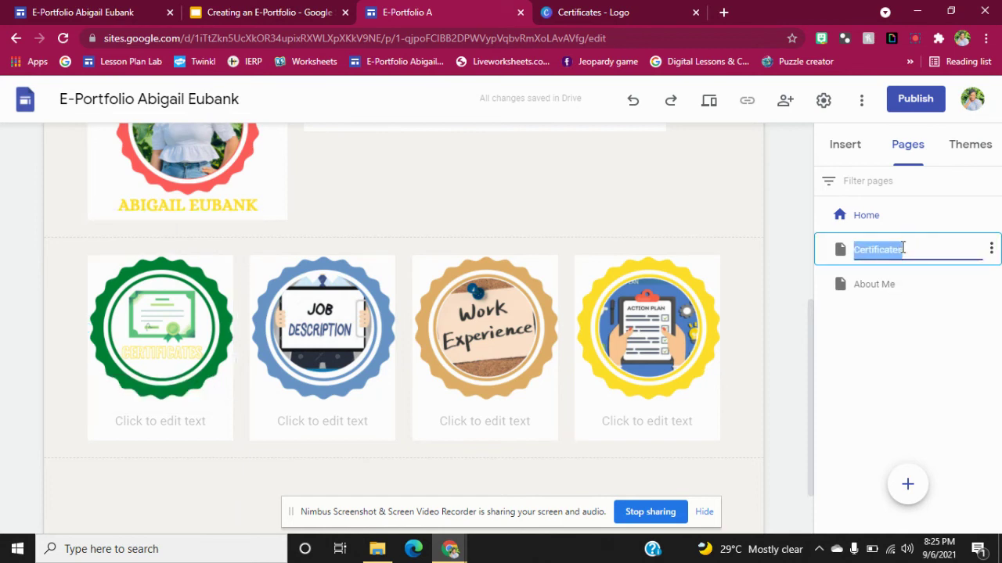
left_click(903, 248)
left_click(780, 287)
left_click_drag(811, 344, 818, 125)
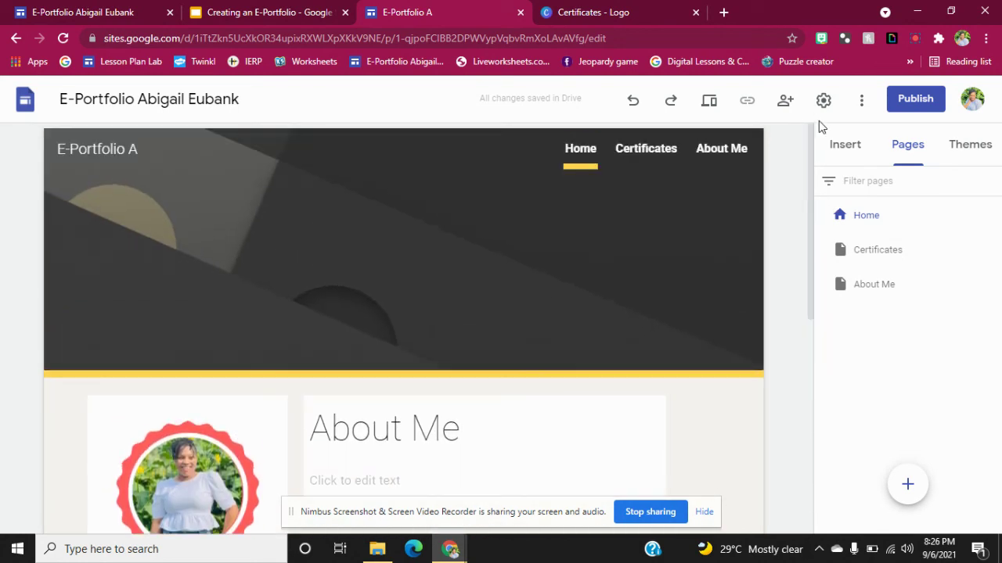
Switch to the browser tab holding the finished E-Portfolio example site.
left_click(855, 143)
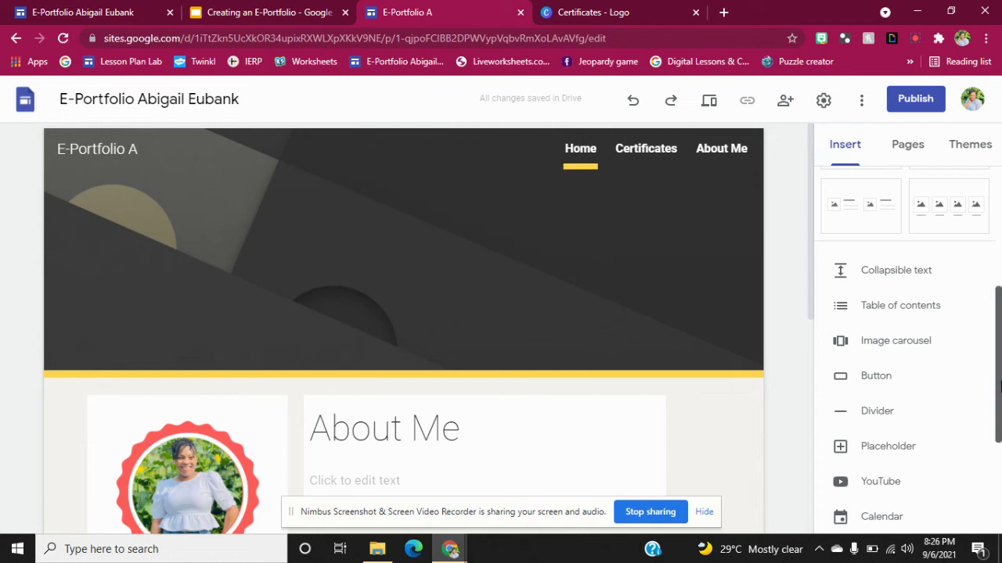
scroll(912, 202, "up", 4)
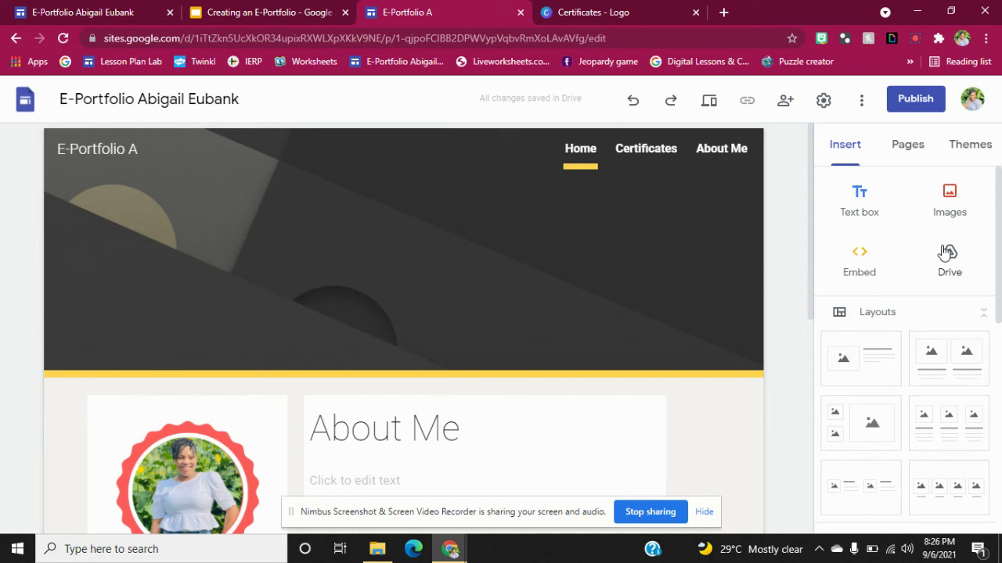
left_click_drag(809, 270, 853, 182)
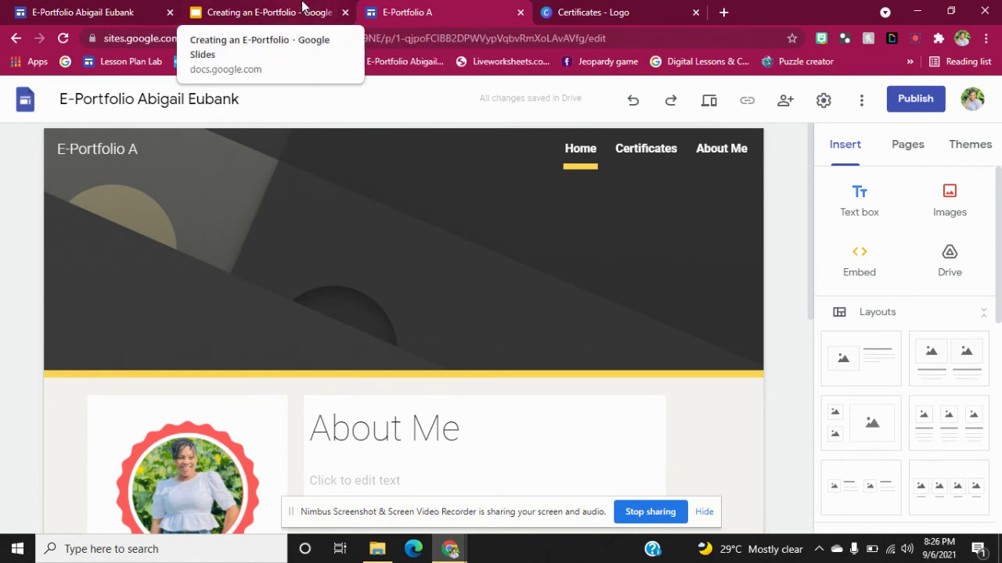
left_click(143, 7)
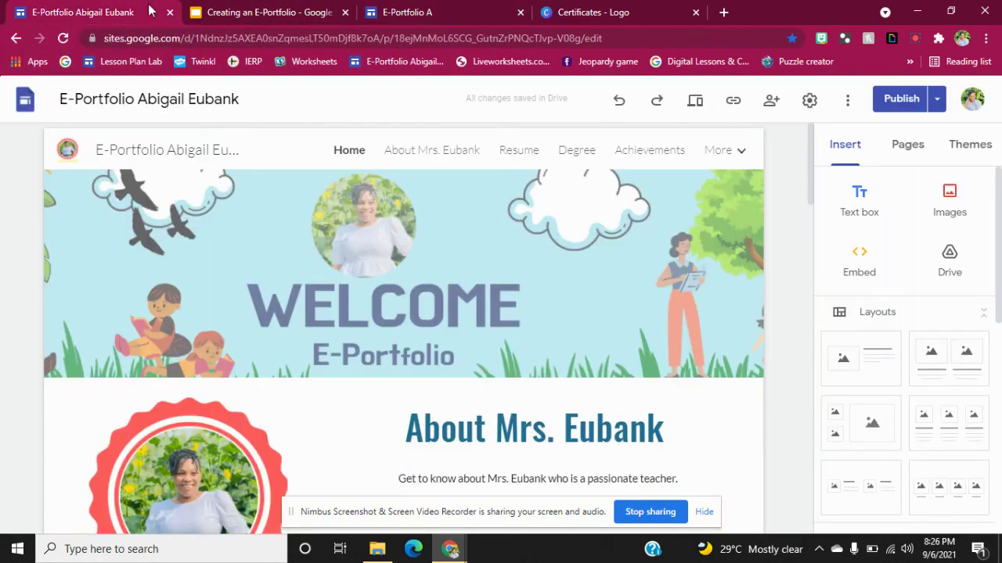
Preview the finished E-Portfolio and scroll through its badges, from Resume to Student's Achievements.
left_click(695, 100)
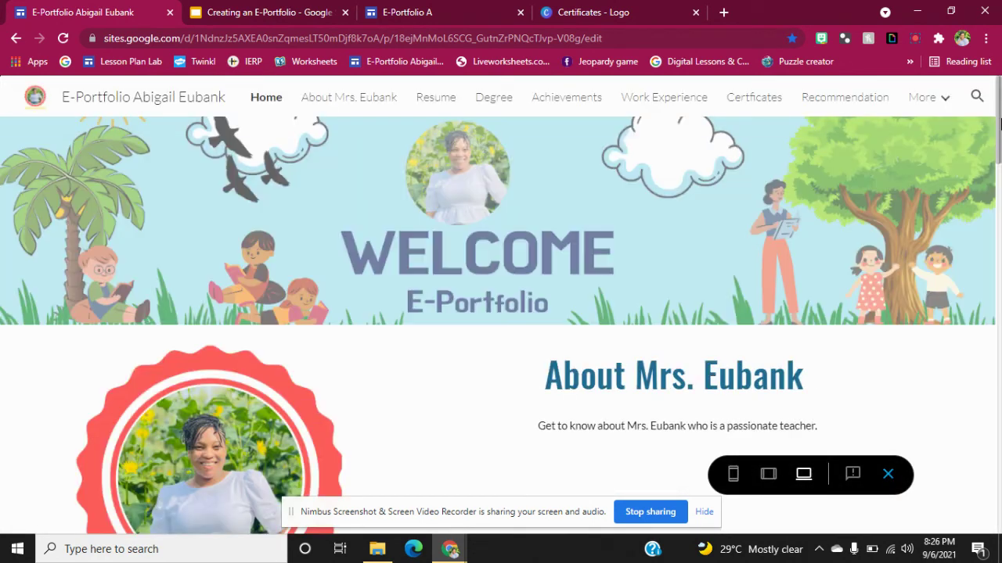
left_click_drag(1000, 133, 1000, 439)
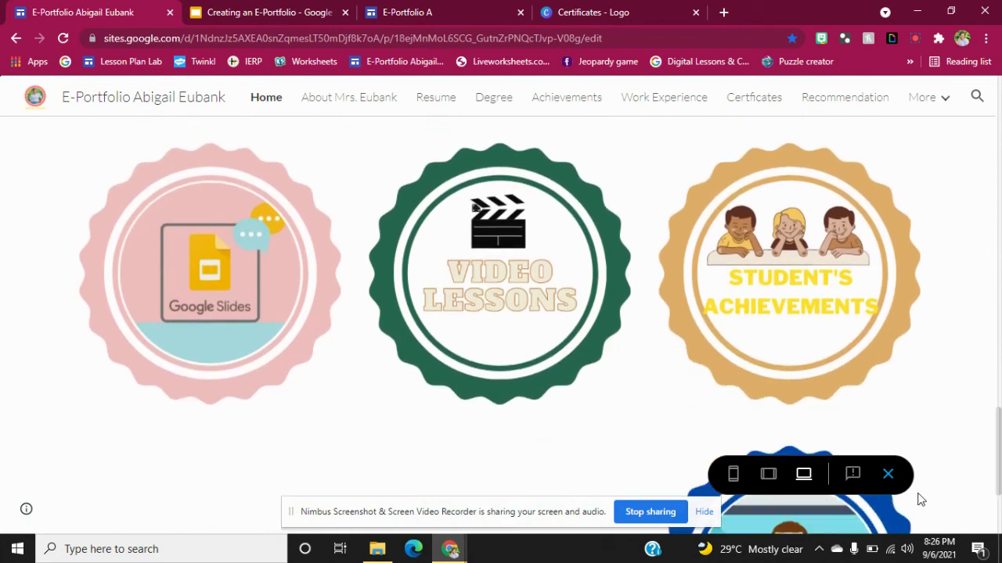
left_click(1000, 209)
left_click_drag(1000, 210, 1000, 160)
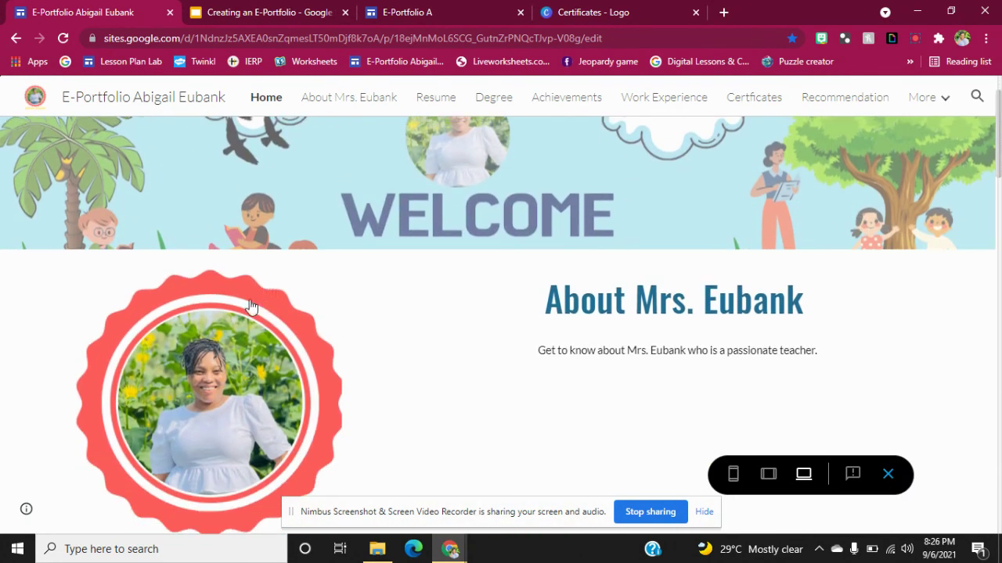
In preview, follow the linked profile photo to the About page and scroll through it.
left_click(221, 335)
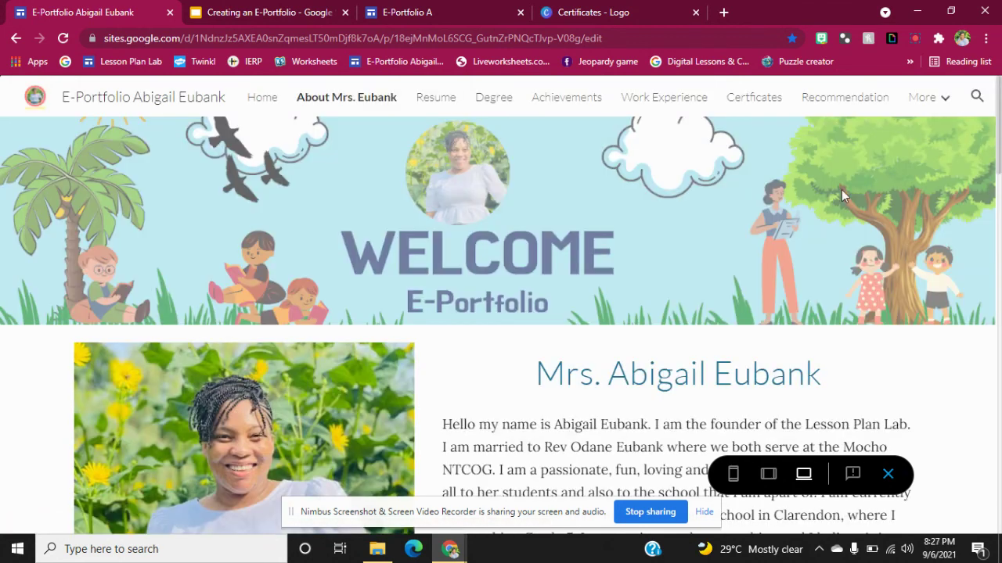
left_click_drag(999, 120, 999, 86)
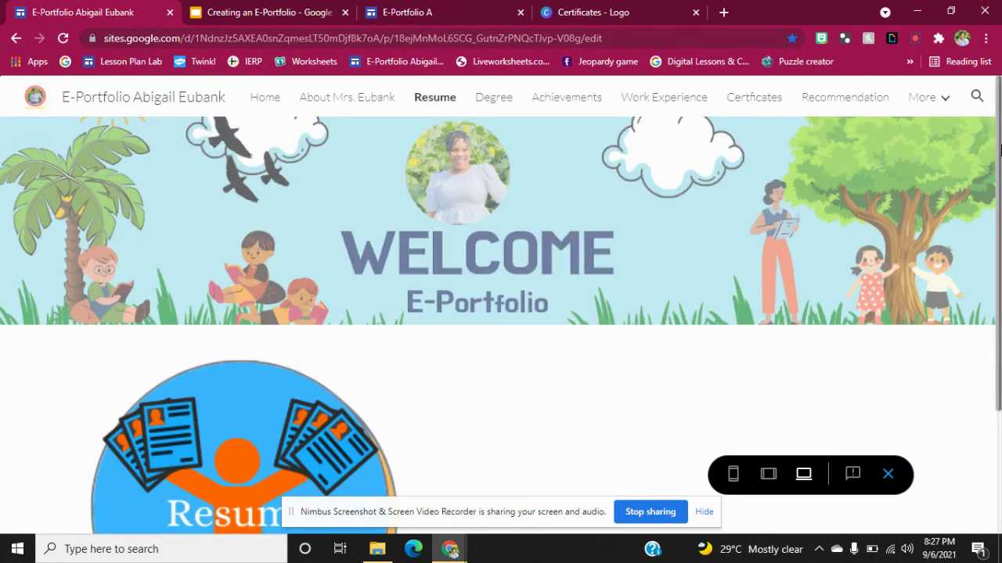
left_click_drag(999, 196, 1000, 385)
left_click_drag(1000, 192, 999, 79)
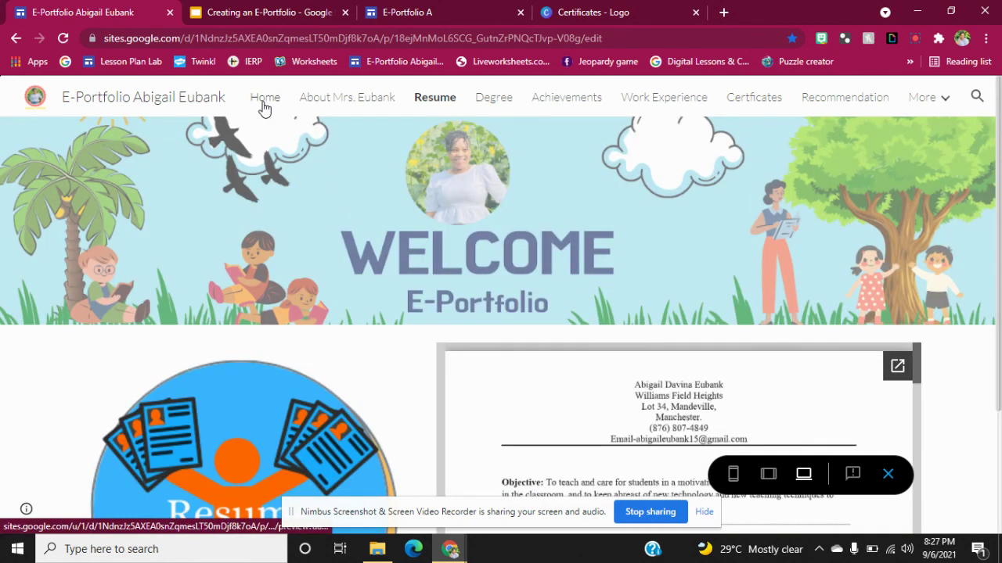
Return to the Home page, check the More pages menu, then exit preview to the editor.
left_click(264, 102)
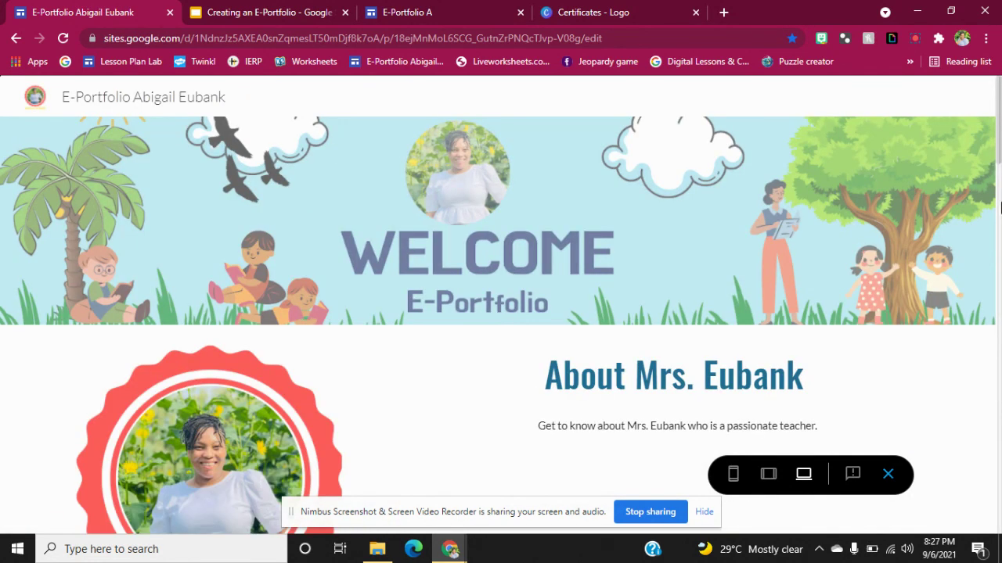
left_click_drag(1000, 156, 999, 241)
scroll(1000, 241, "down", 2)
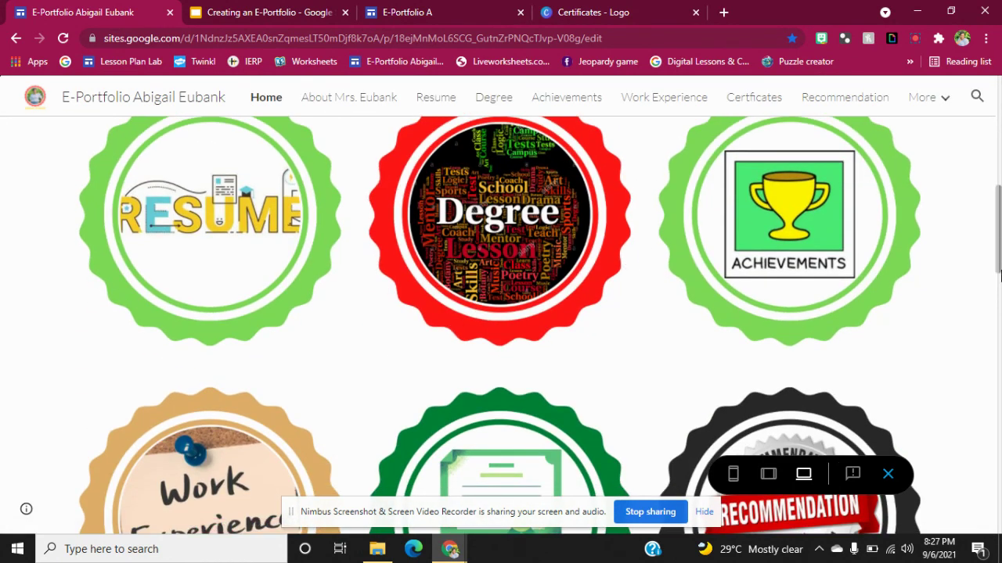
left_click_drag(999, 221, 999, 114)
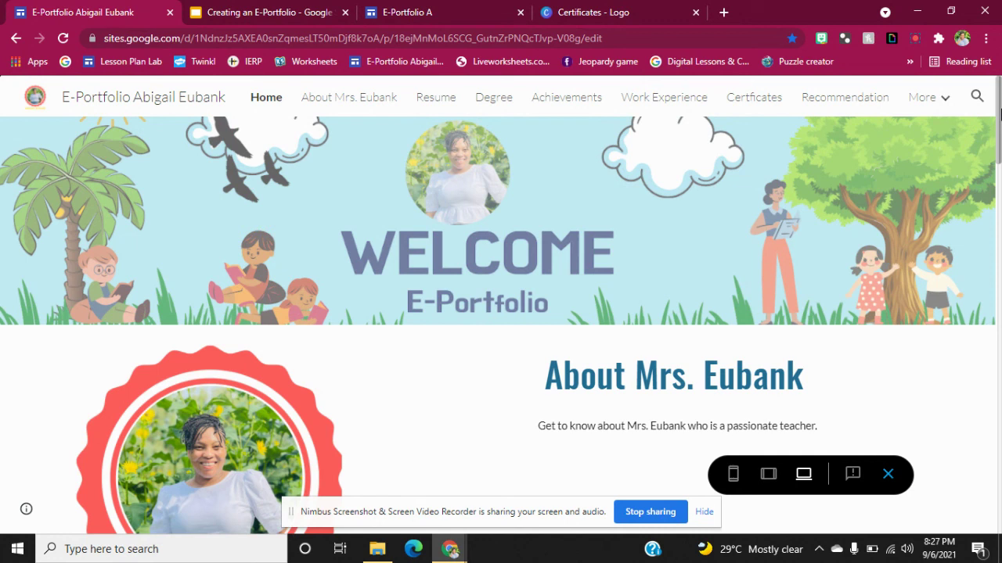
left_click(931, 100)
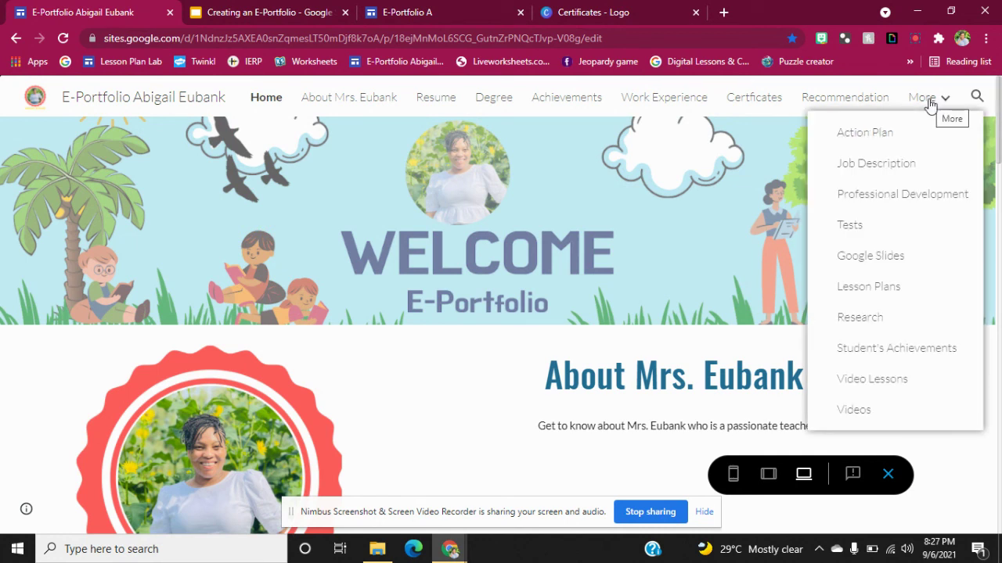
left_click(888, 475)
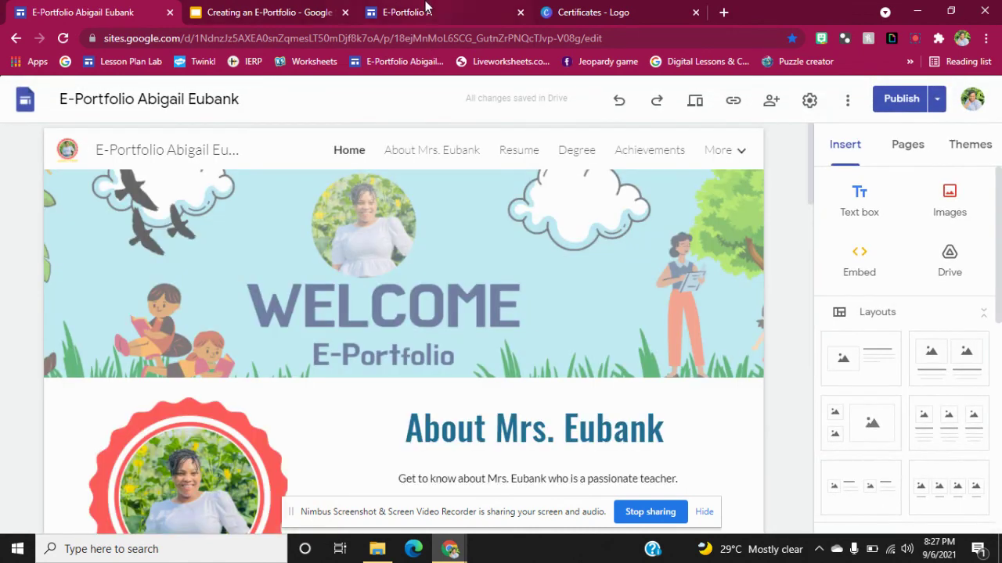
left_click(427, 9)
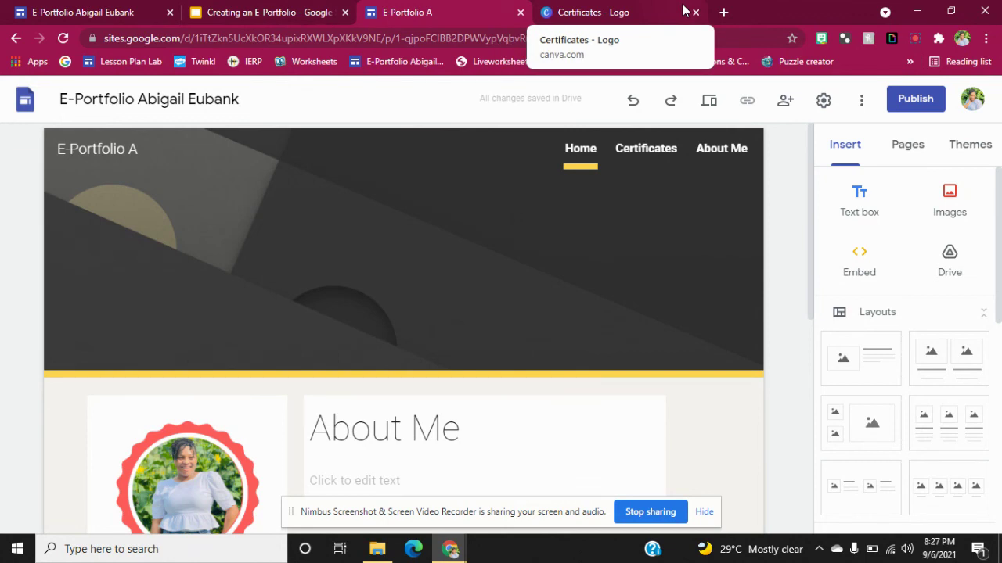
left_click(614, 6)
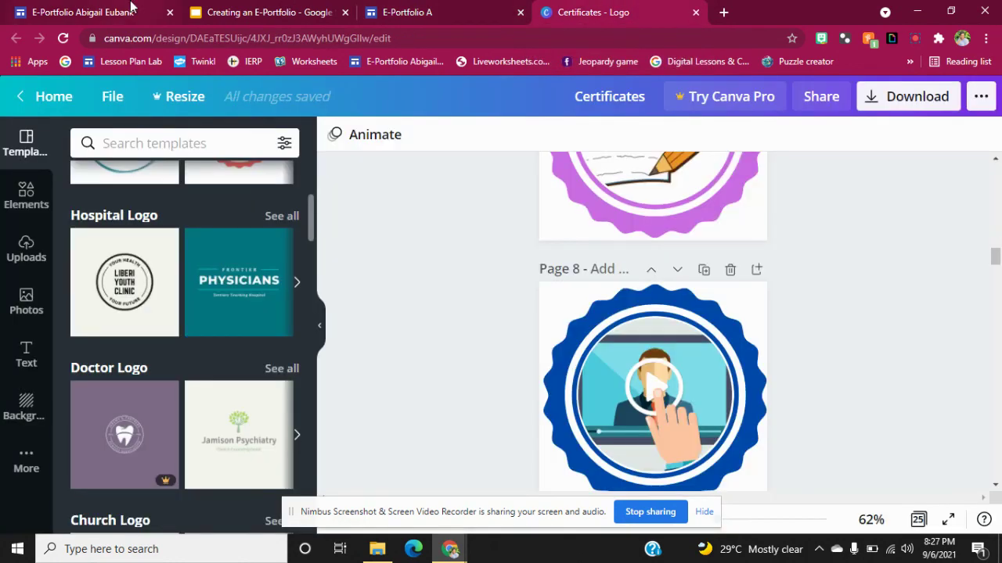
left_click(133, 9)
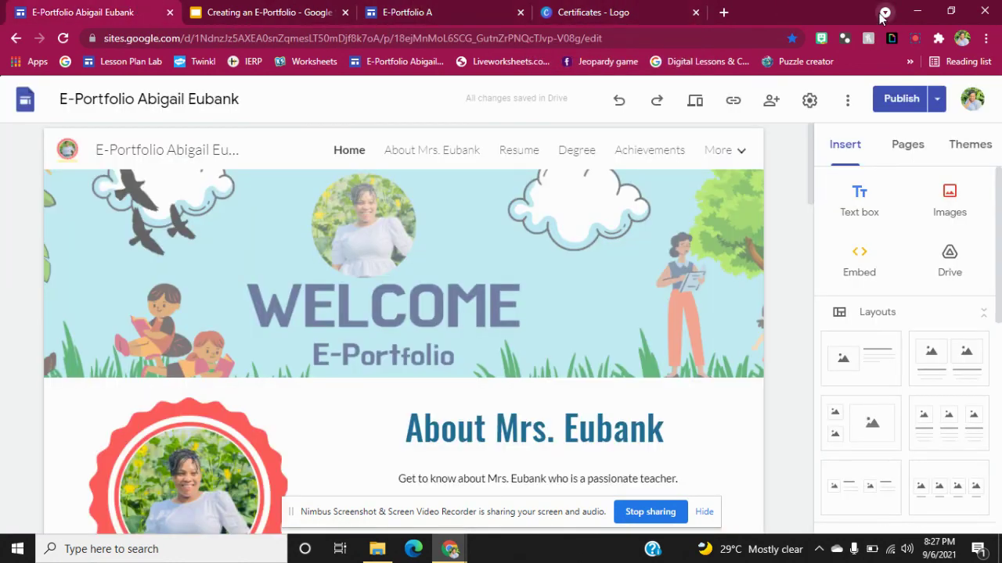